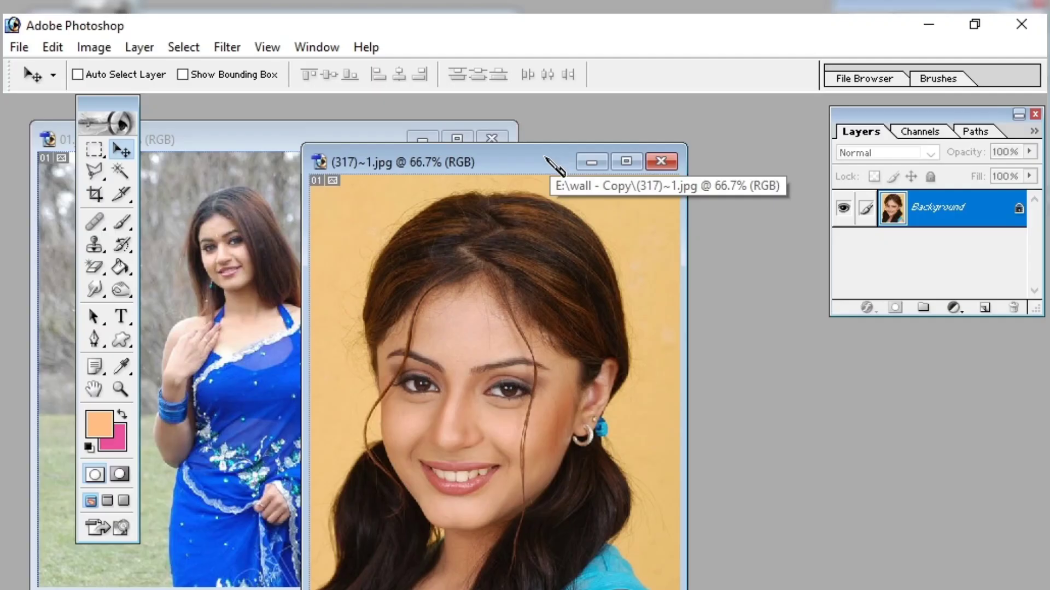
# - Drag the close-up portrait's window up and right so both photos show side by side
pyautogui.moveTo(553, 162)
pyautogui.mouseDown()
pyautogui.moveTo(574, 142)
pyautogui.moveTo(568, 132)
pyautogui.mouseUp()
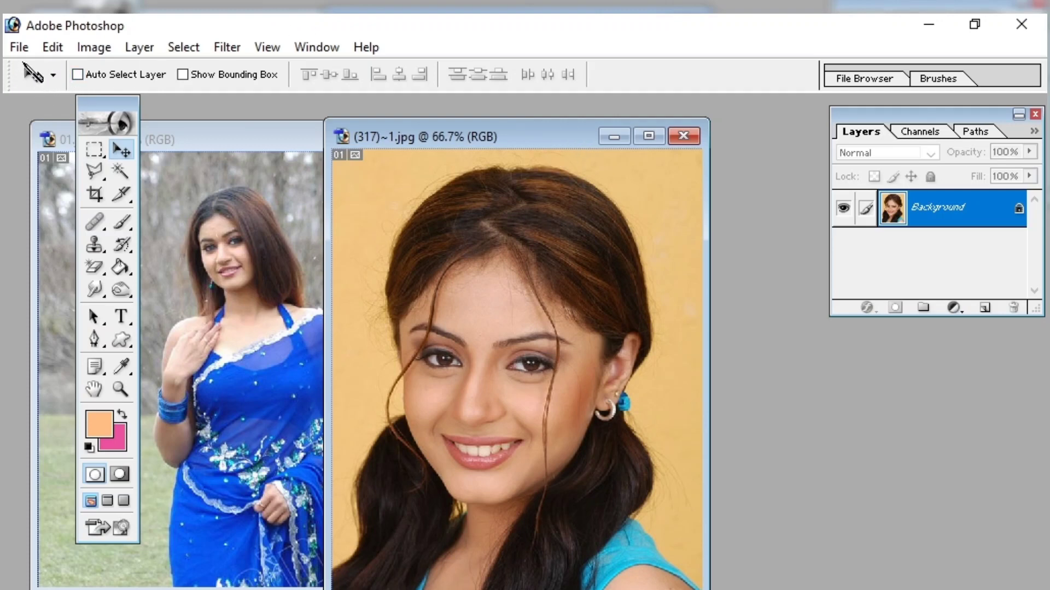
# - Create a new blank white document, Untitled-1, using the 640 x 480 preset size
pyautogui.click(20, 47)
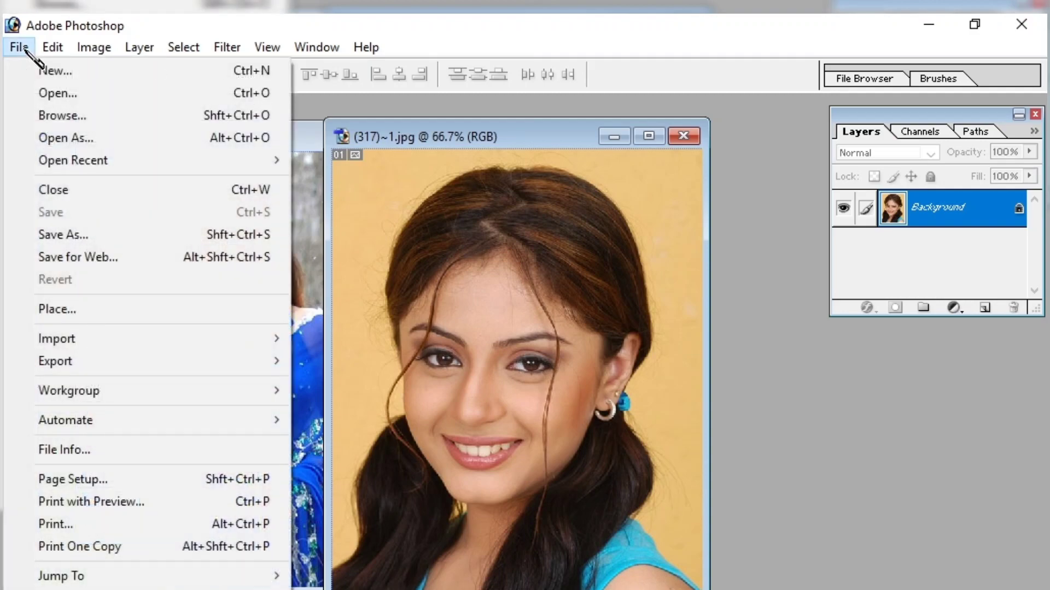
pyautogui.click(55, 70)
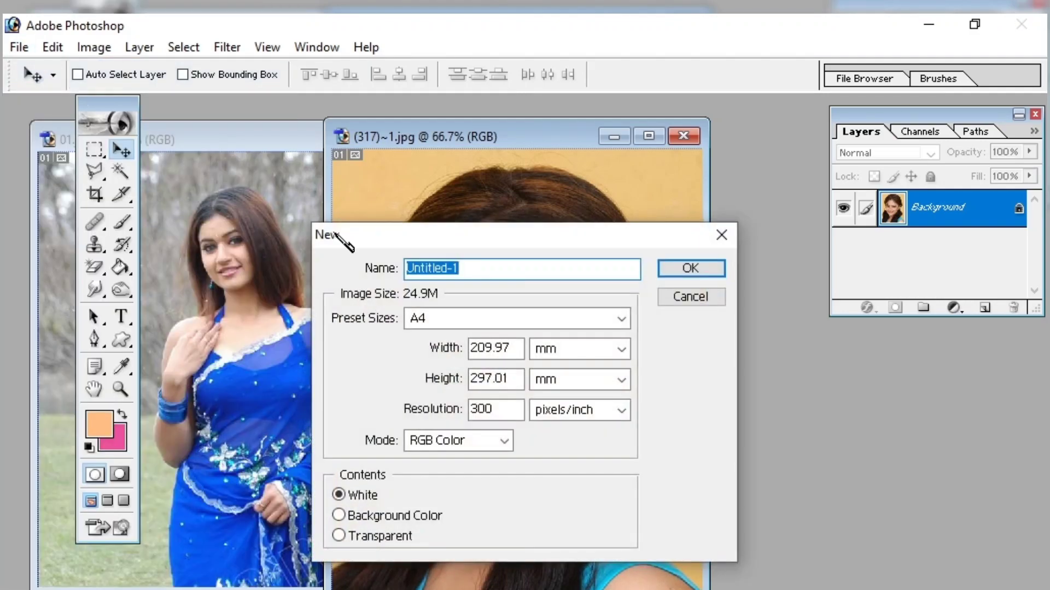
pyautogui.click(621, 320)
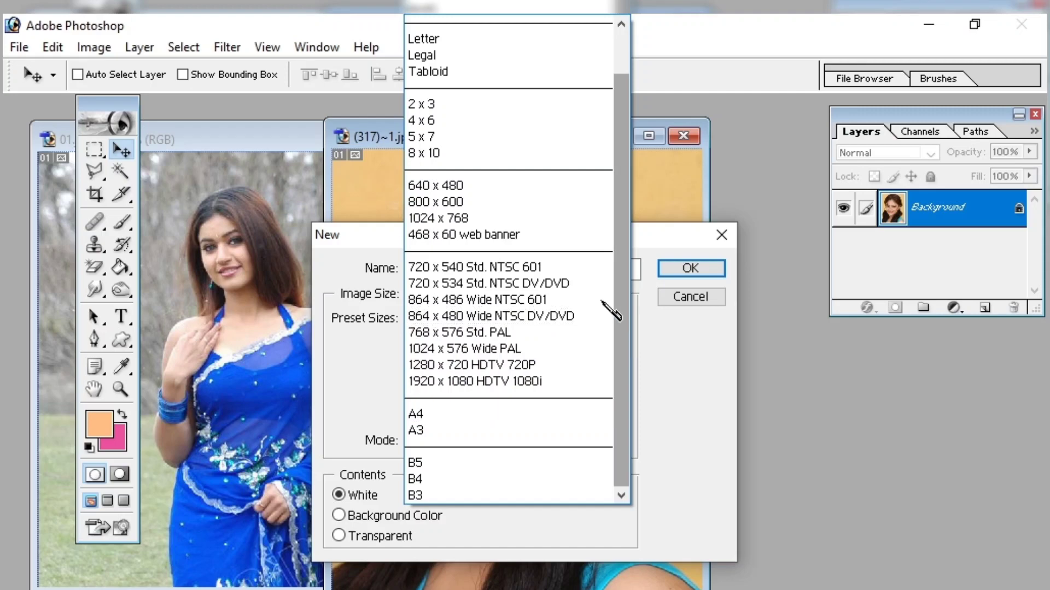
pyautogui.click(473, 191)
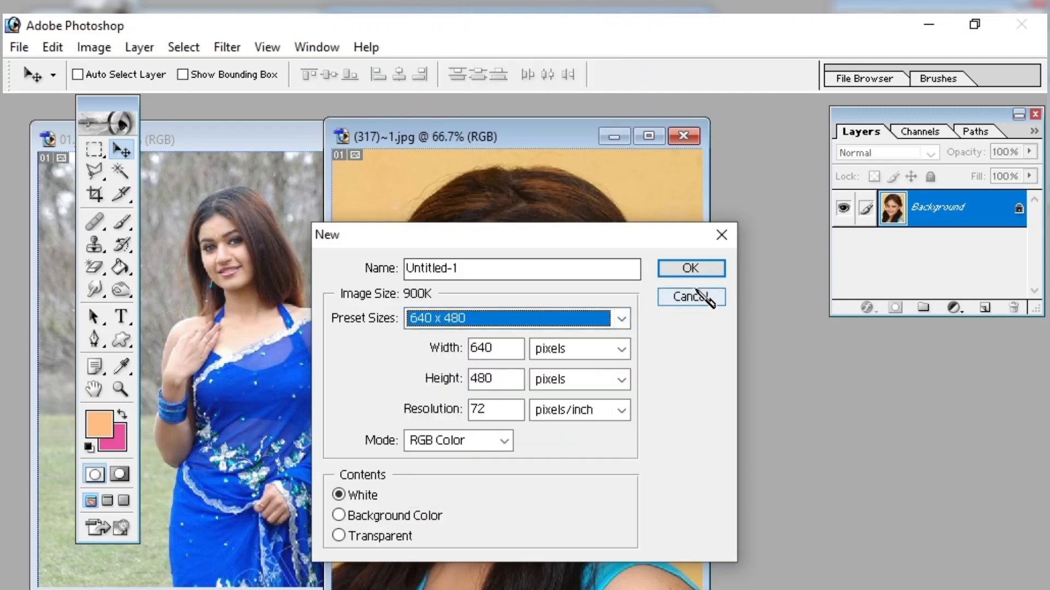
pyautogui.click(696, 268)
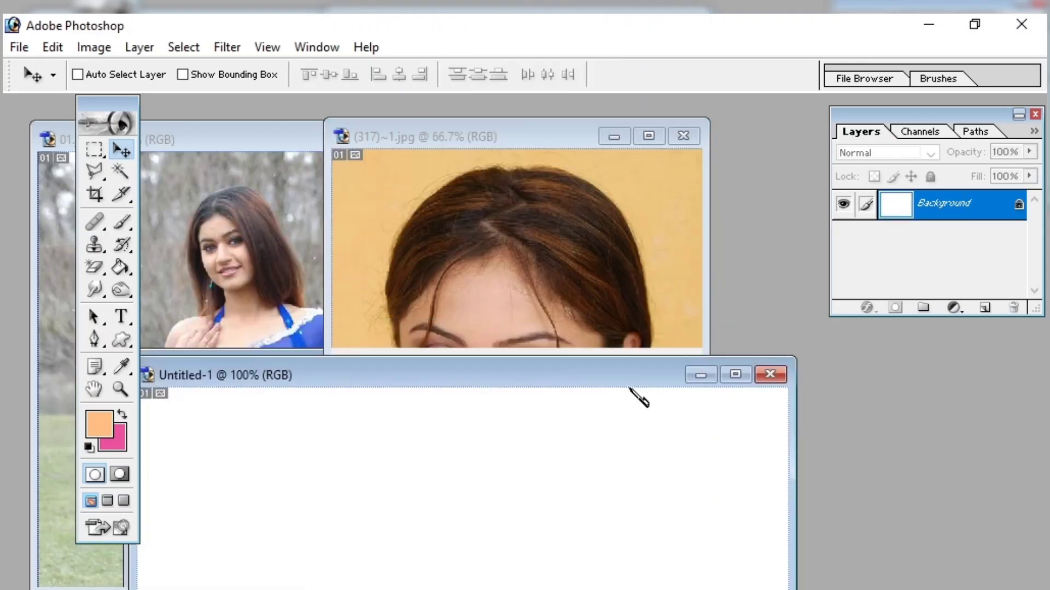
# - Copy the whole close-up portrait into Untitled-1 as Layer 1 and maximize that window
pyautogui.click(546, 143)
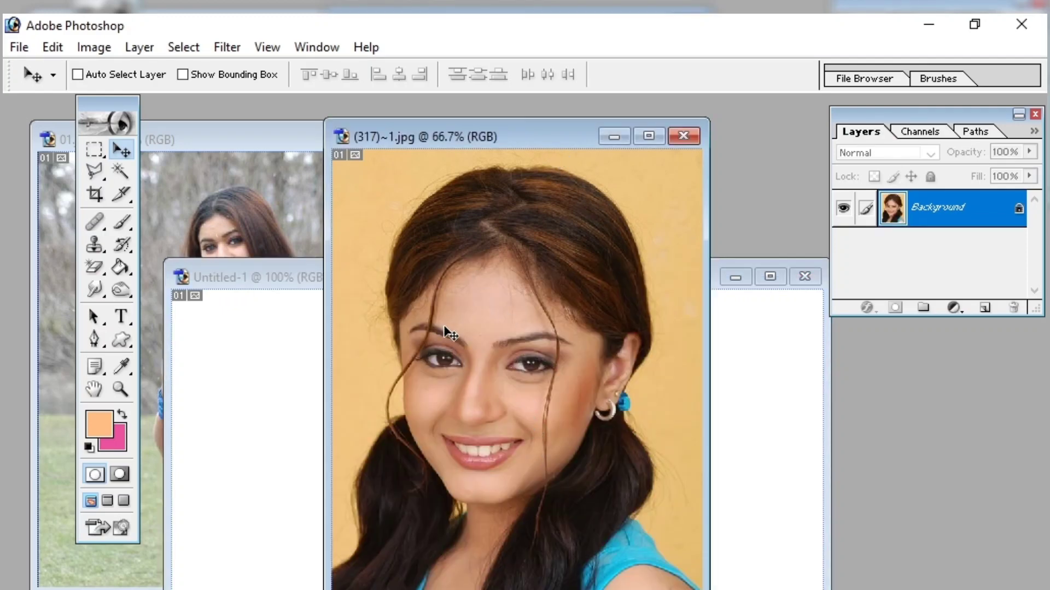
pyautogui.hotkey('ctrl', 'a')
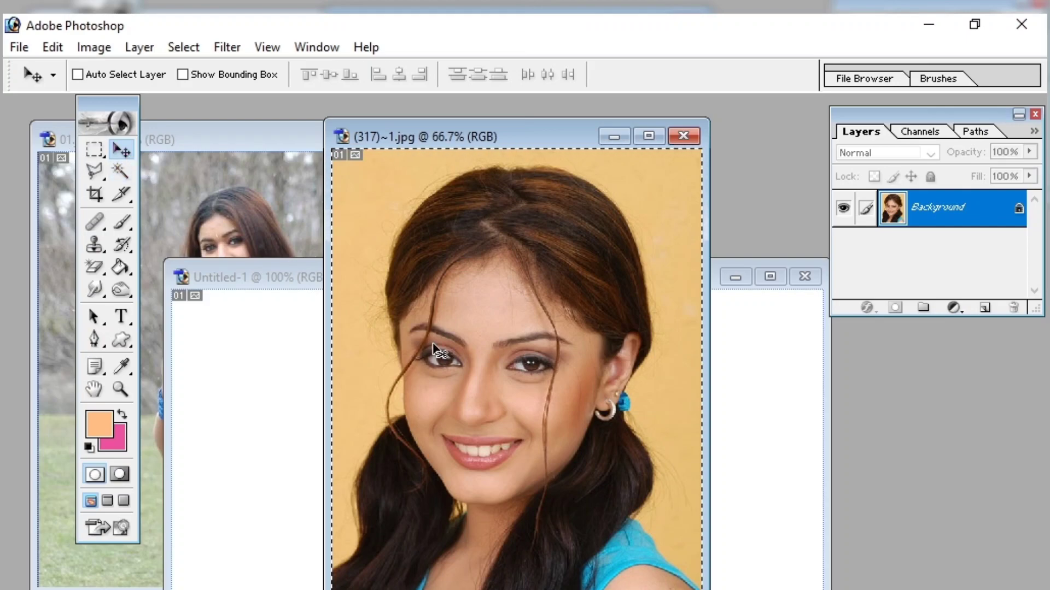
pyautogui.moveTo(476, 380); pyautogui.dragTo(284, 493)
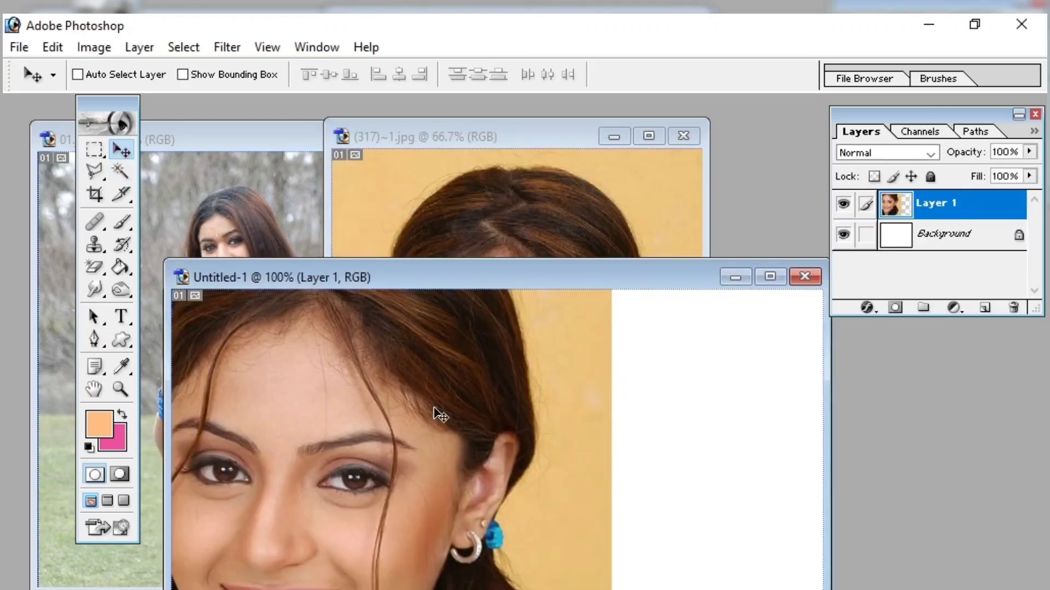
pyautogui.click(769, 276)
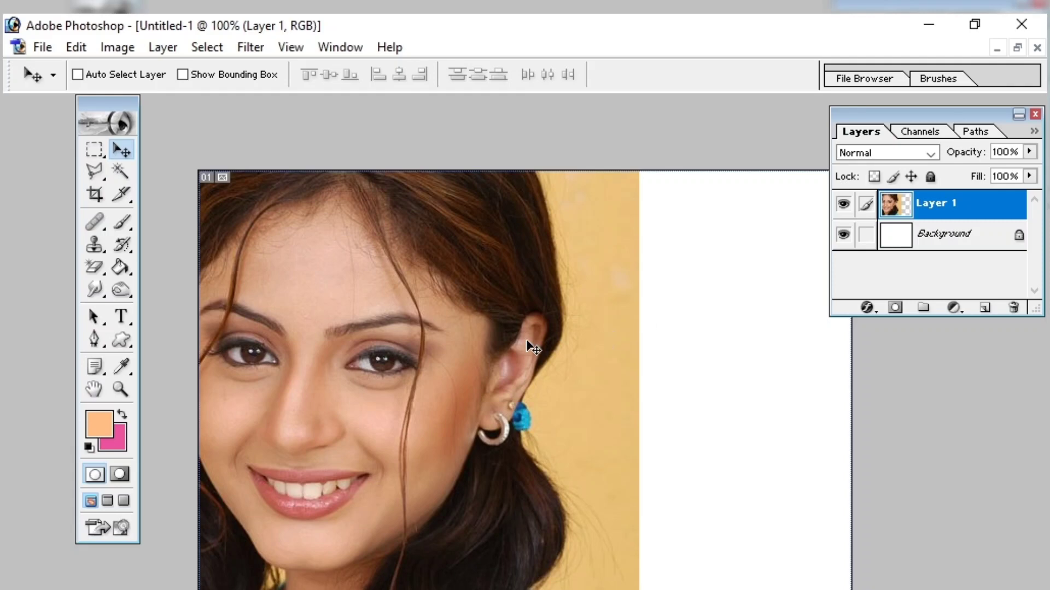
pyautogui.moveTo(526, 339); pyautogui.dragTo(655, 481)
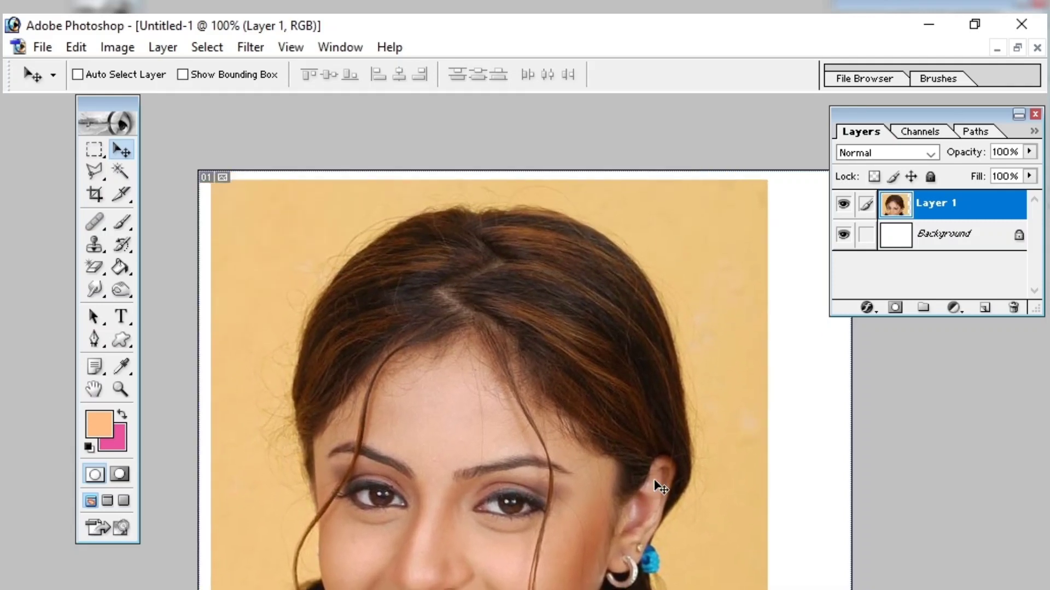
# - Rotate the portrait layer about -20.8° and scale it up until the face fills the canvas
pyautogui.hotkey('ctrl', 't')
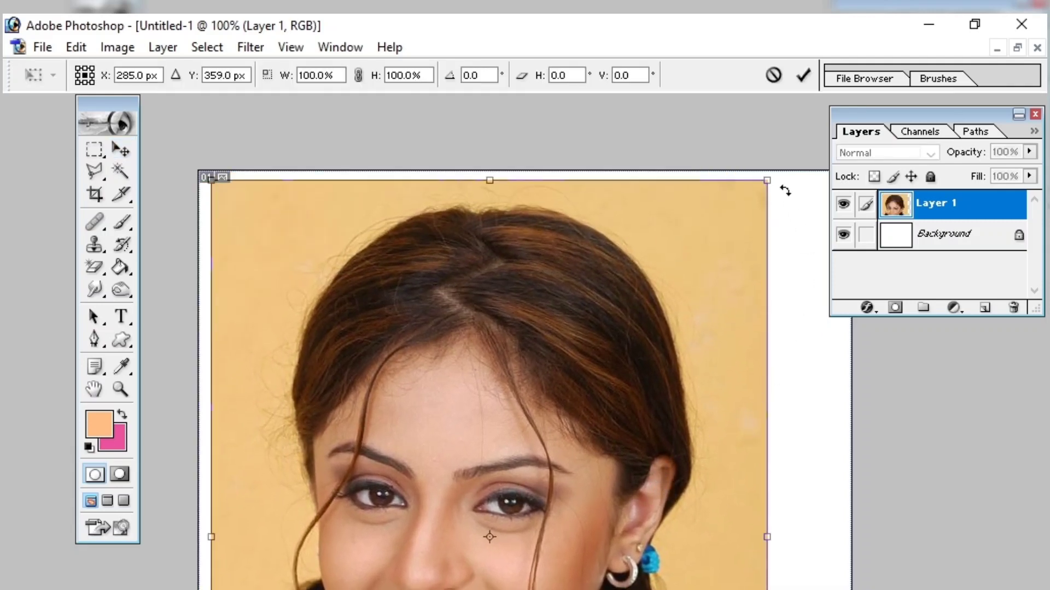
pyautogui.moveTo(782, 183); pyautogui.dragTo(663, 236)
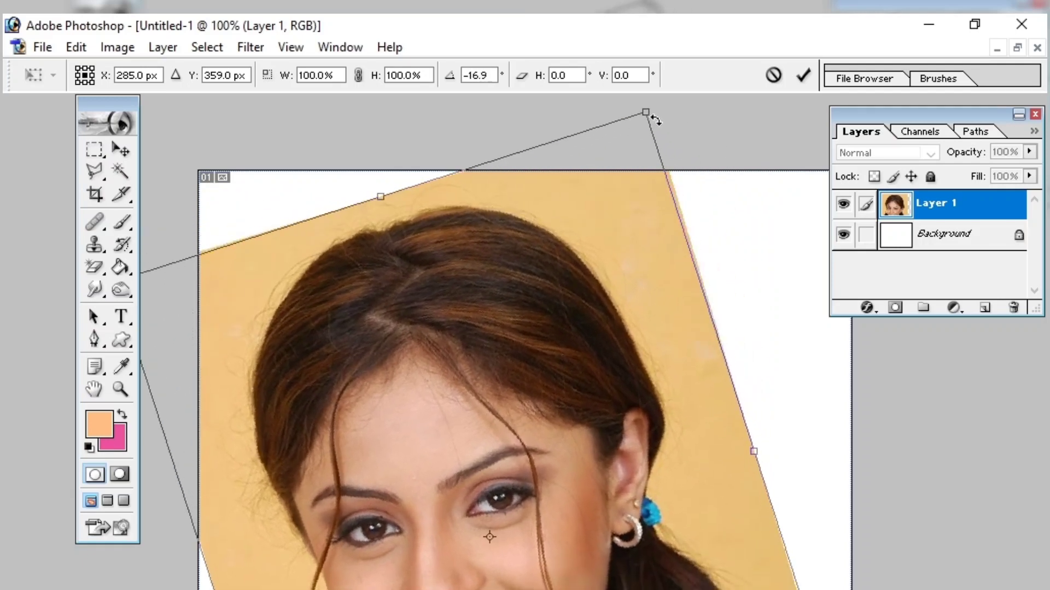
pyautogui.moveTo(749, 436); pyautogui.dragTo(873, 318)
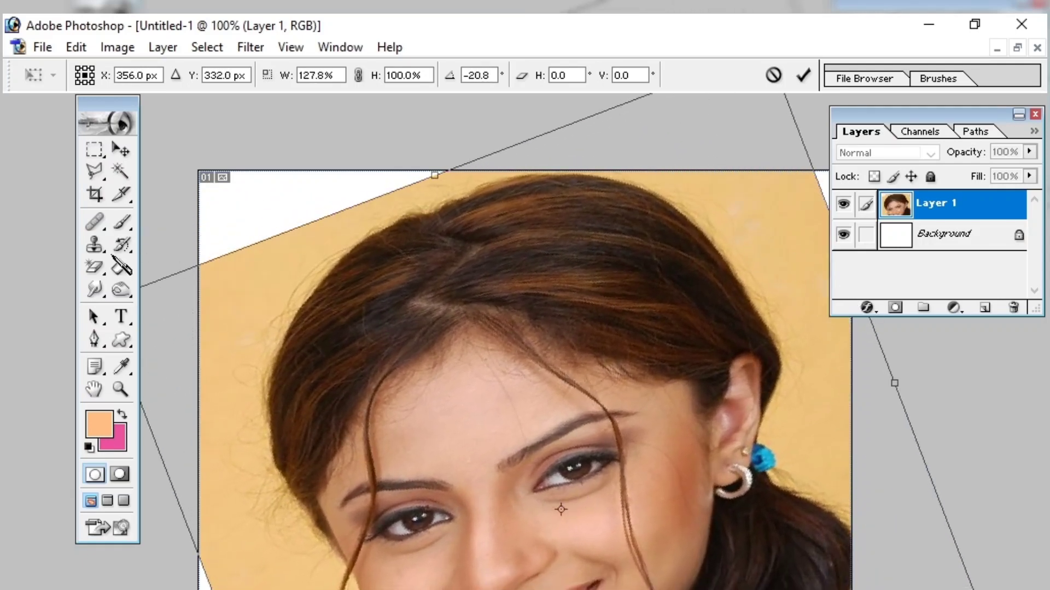
pyautogui.moveTo(431, 173); pyautogui.dragTo(414, 169)
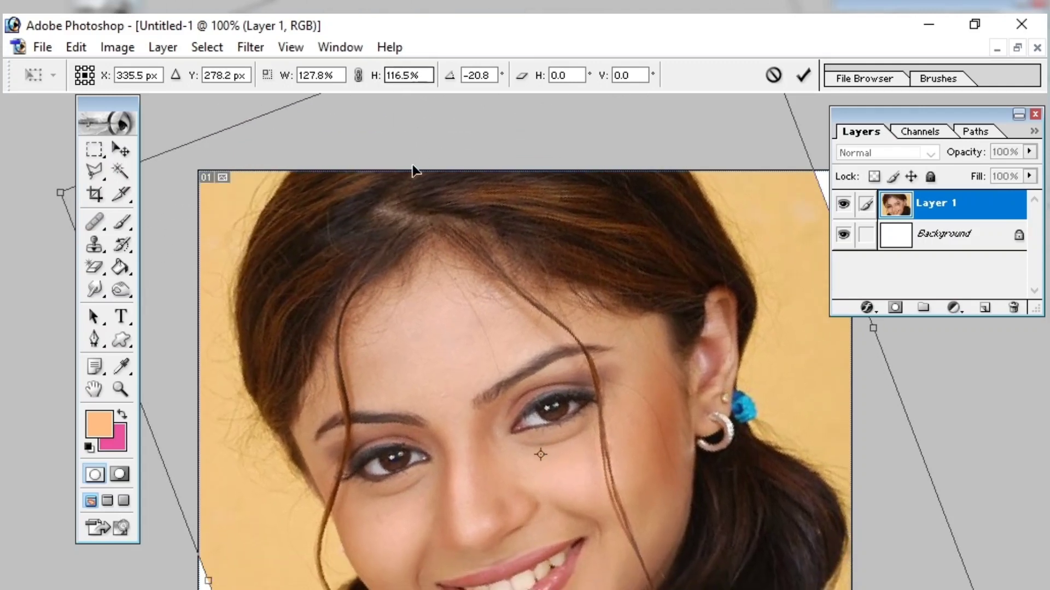
pyautogui.moveTo(874, 331); pyautogui.dragTo(930, 314)
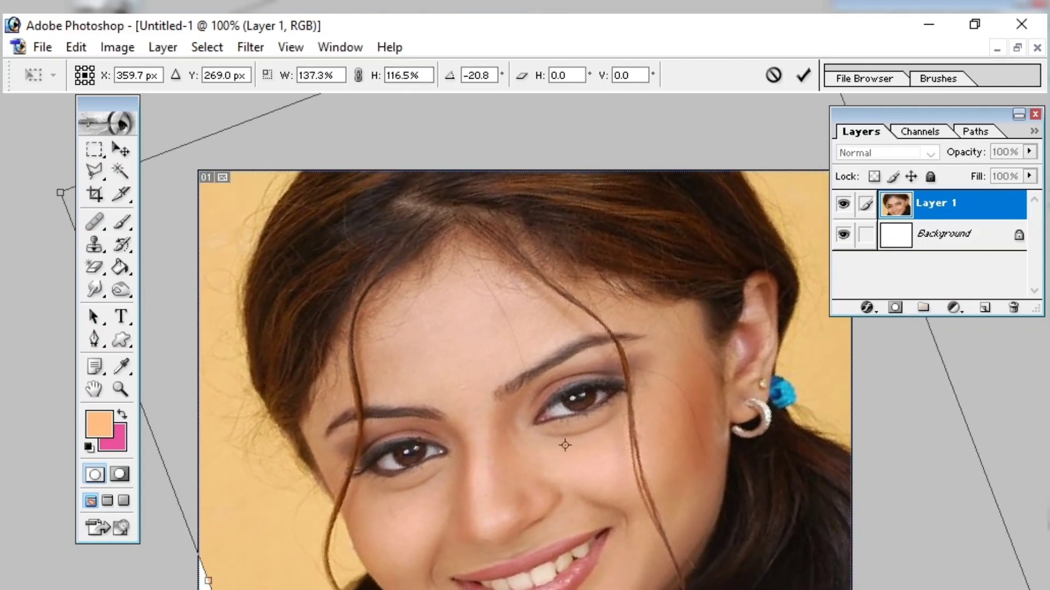
pyautogui.moveTo(60, 192); pyautogui.dragTo(23, 205)
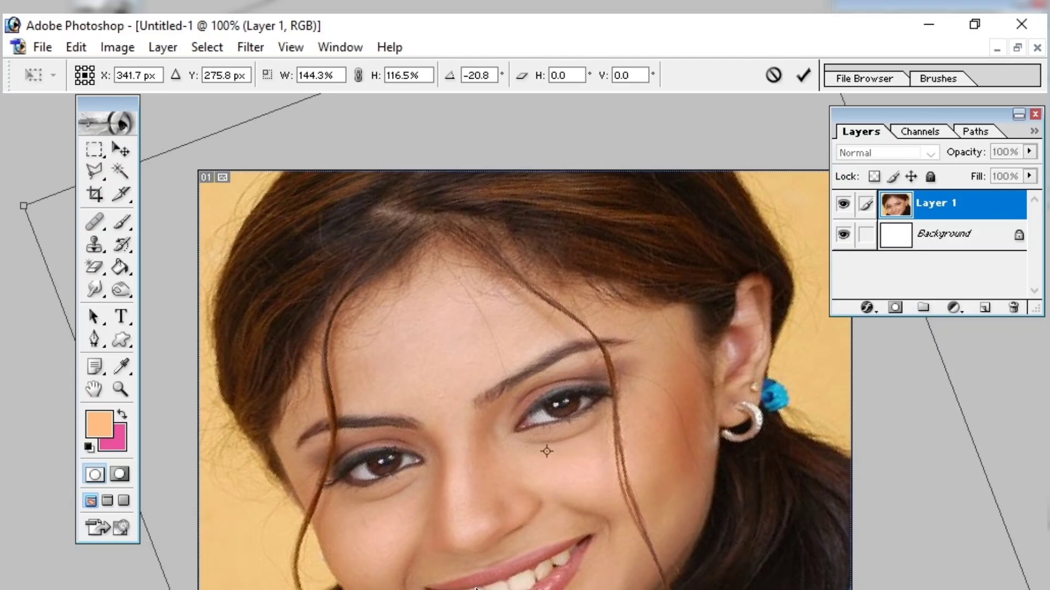
pyautogui.moveTo(471, 560); pyautogui.dragTo(444, 566)
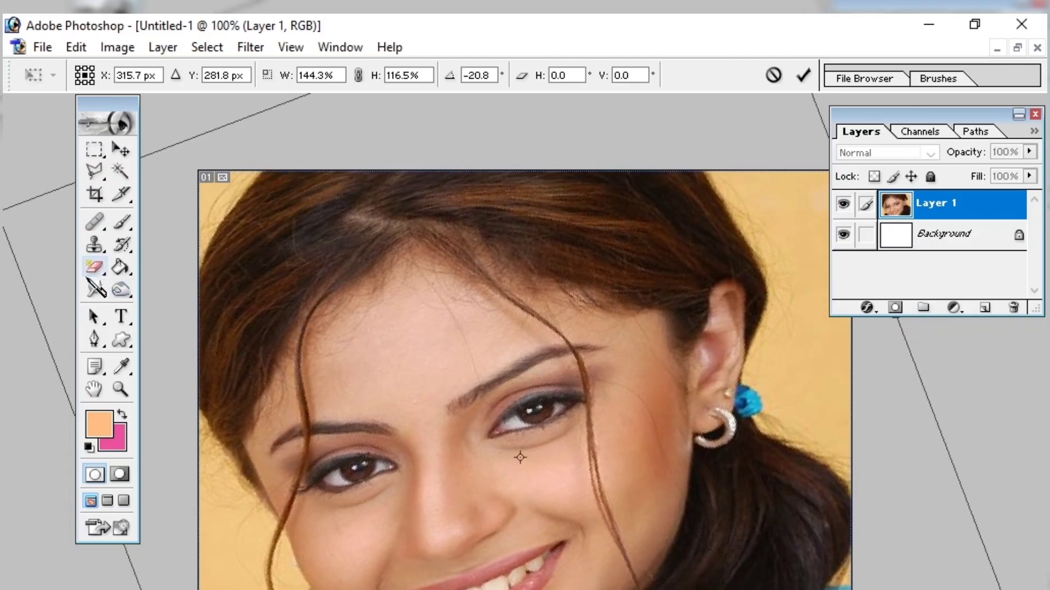
pyautogui.moveTo(23, 206); pyautogui.dragTo(60, 191)
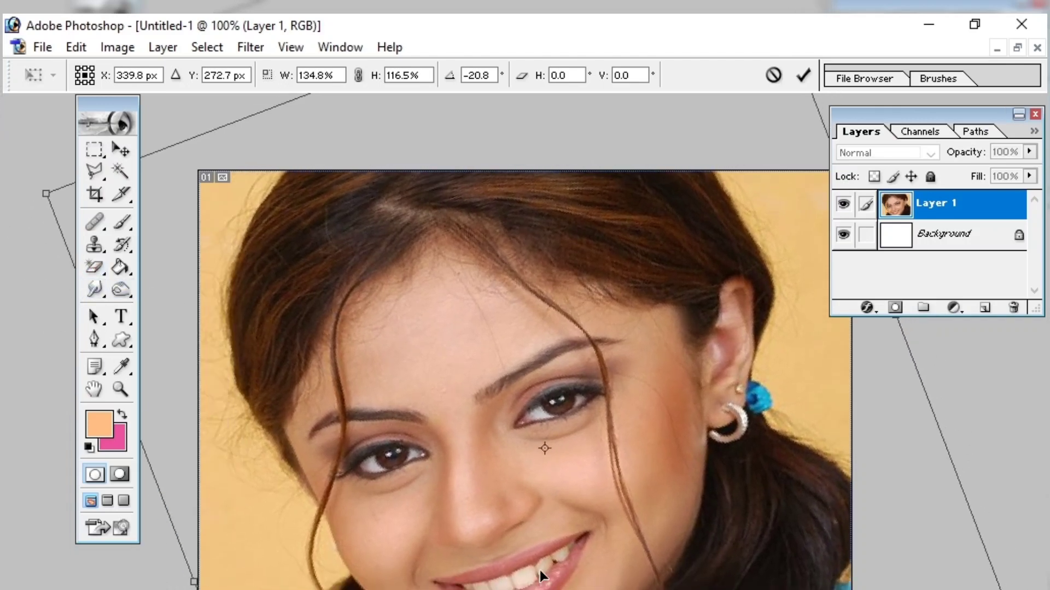
pyautogui.moveTo(539, 569); pyautogui.dragTo(506, 584)
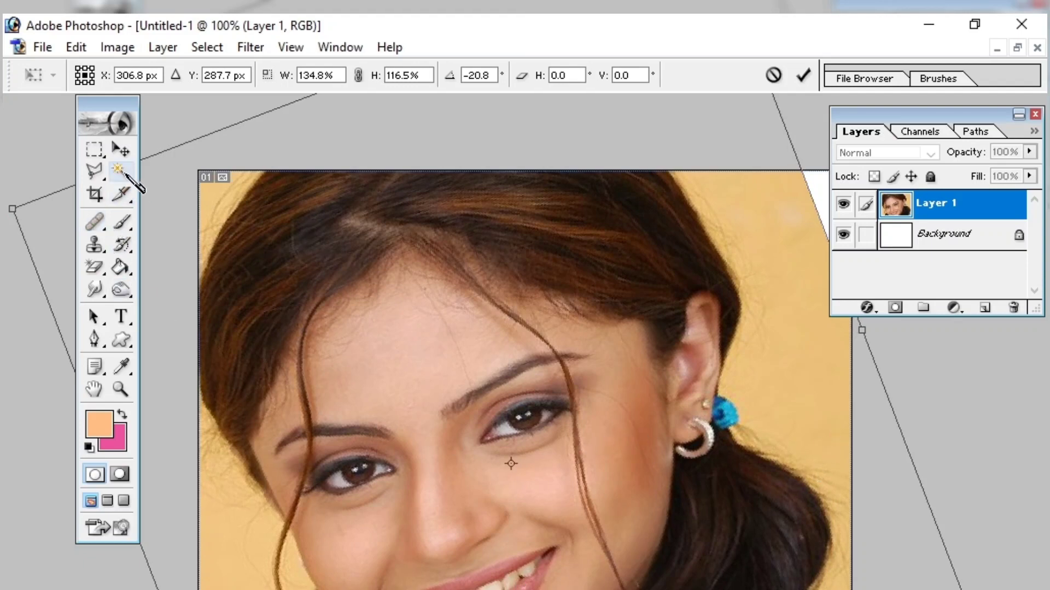
pyautogui.click(121, 149)
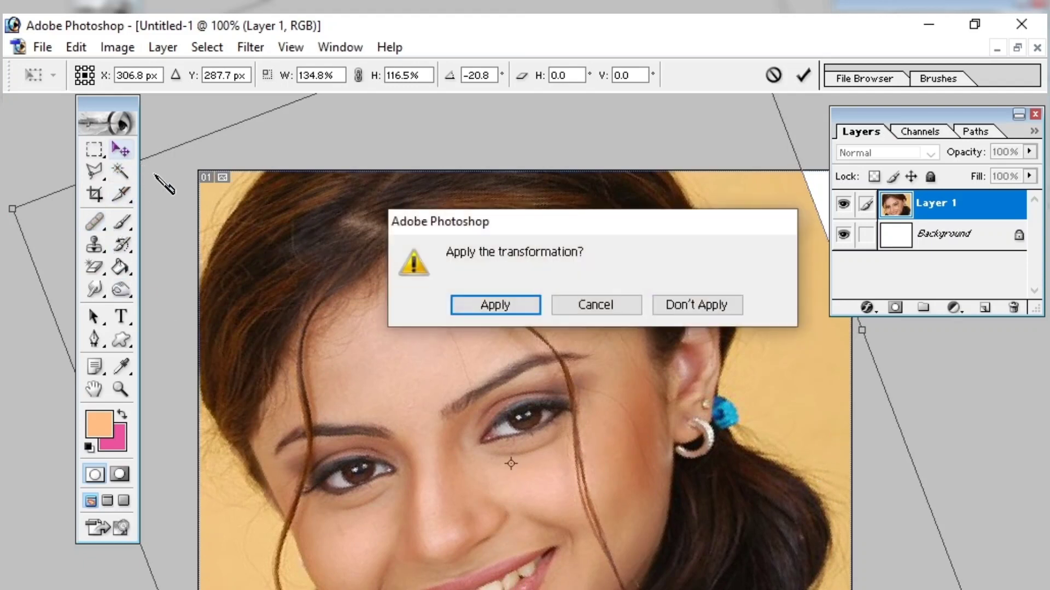
pyautogui.click(527, 309)
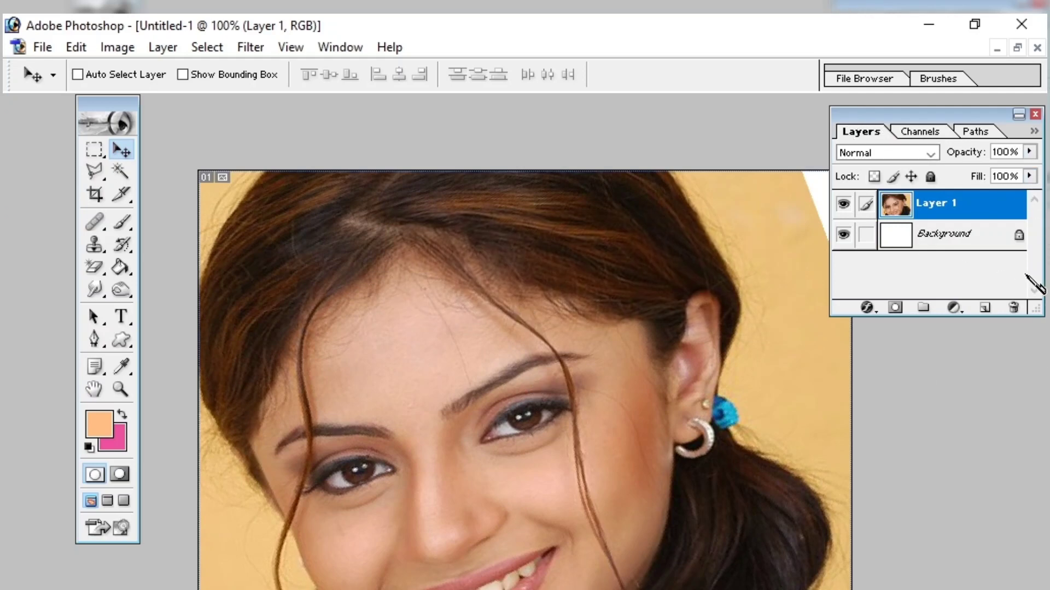
# - Set Layer 1 to 81% opacity and 55% fill in the Layers panel
pyautogui.click(1032, 176)
pyautogui.moveTo(1029, 195); pyautogui.dragTo(969, 195)
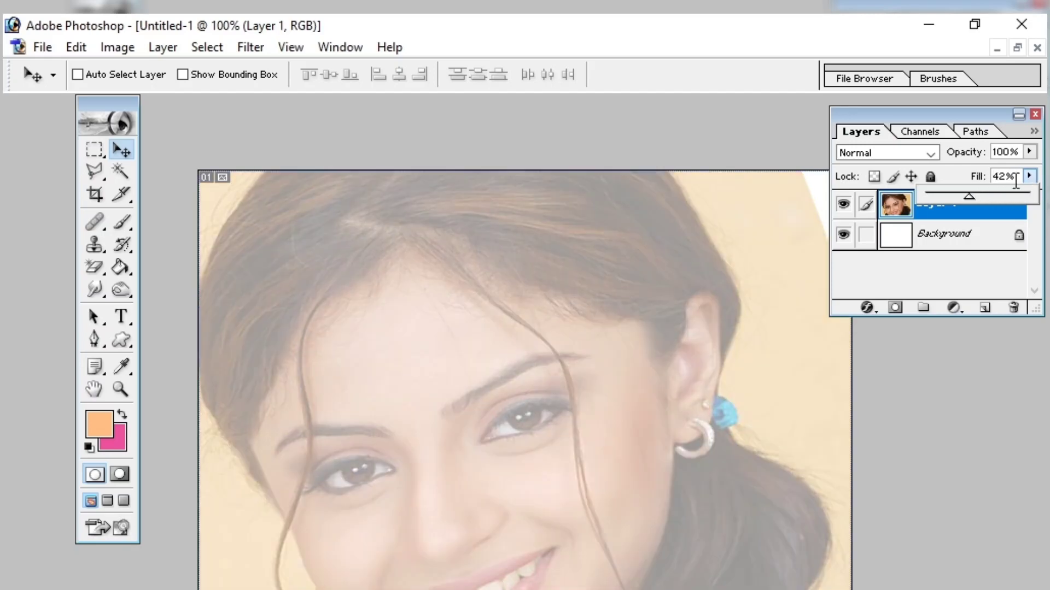
pyautogui.click(1029, 152)
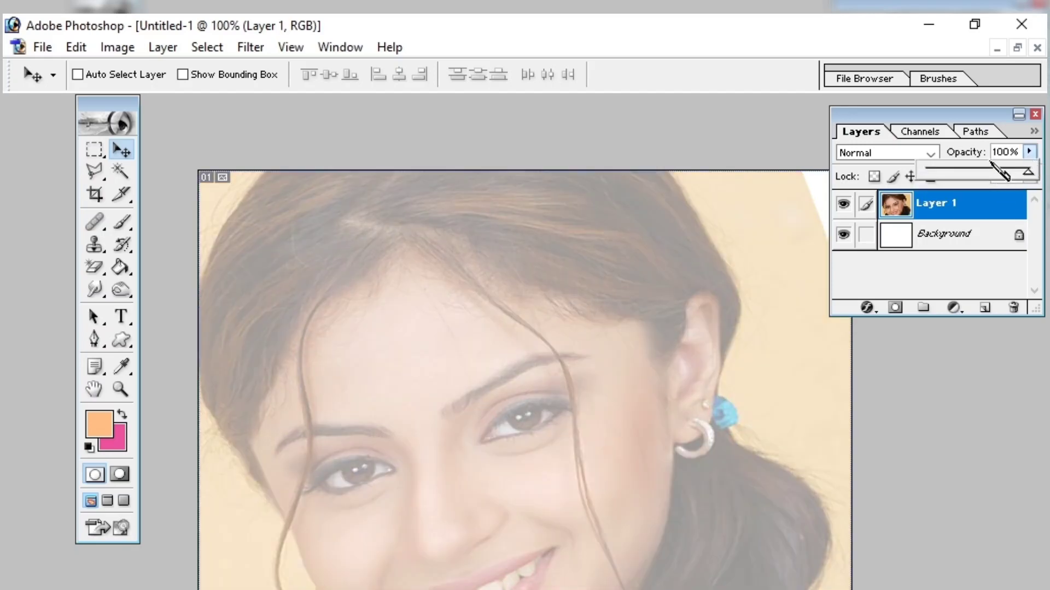
pyautogui.moveTo(990, 170)
pyautogui.mouseDown()
pyautogui.moveTo(1001, 180)
pyautogui.moveTo(1010, 172)
pyautogui.mouseUp()
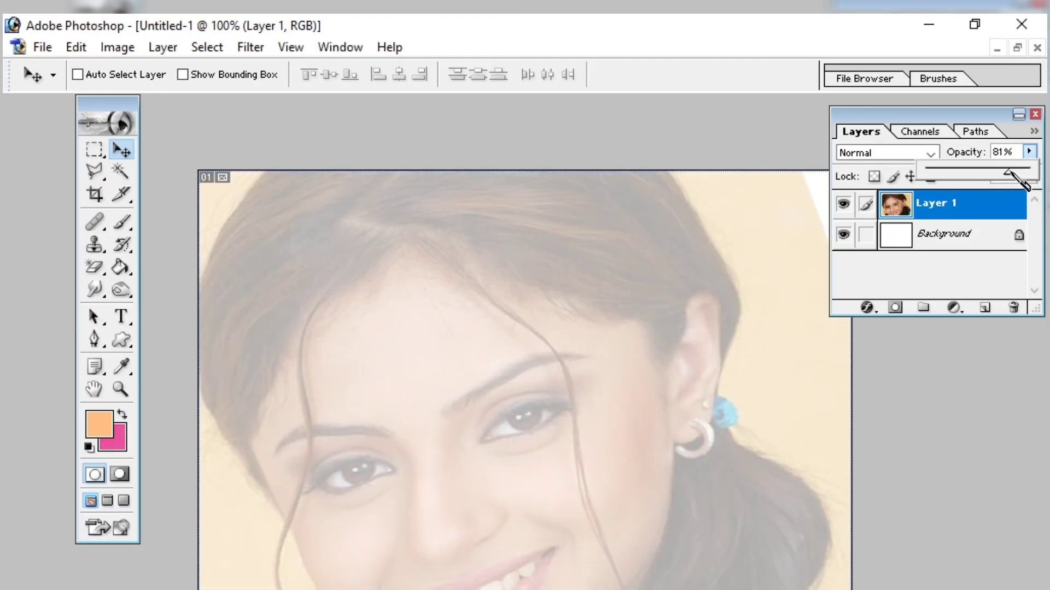
pyautogui.click(1014, 202)
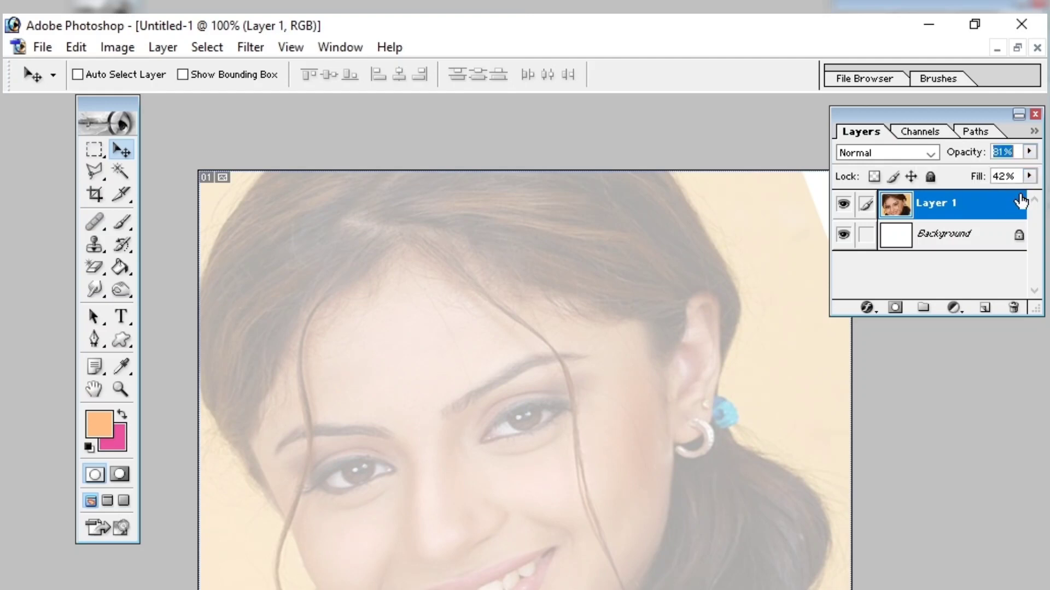
pyautogui.click(1029, 176)
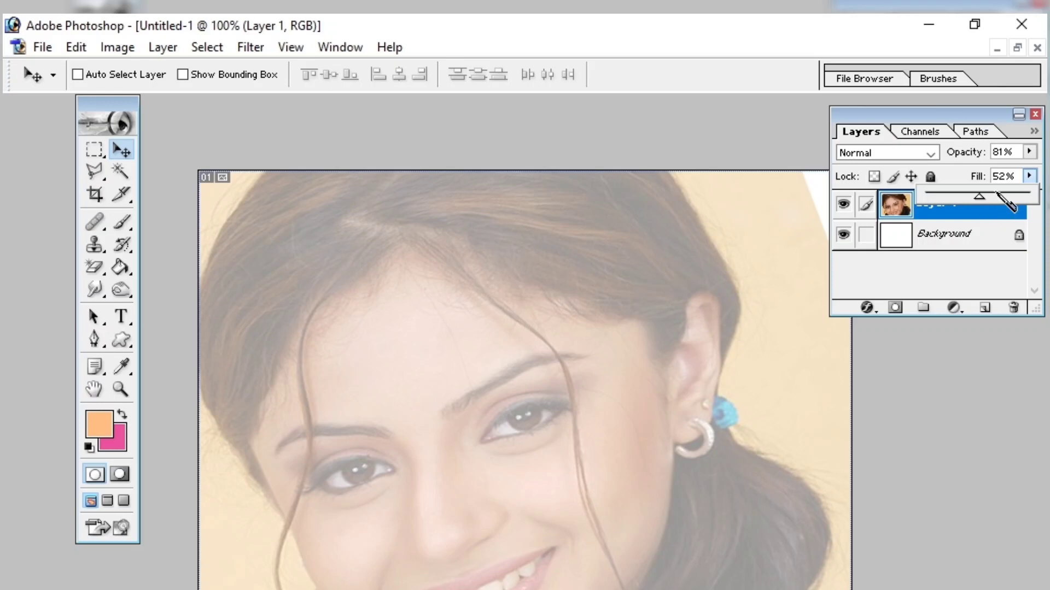
pyautogui.click(995, 194)
pyautogui.moveTo(988, 195); pyautogui.dragTo(976, 196)
pyautogui.click(786, 358)
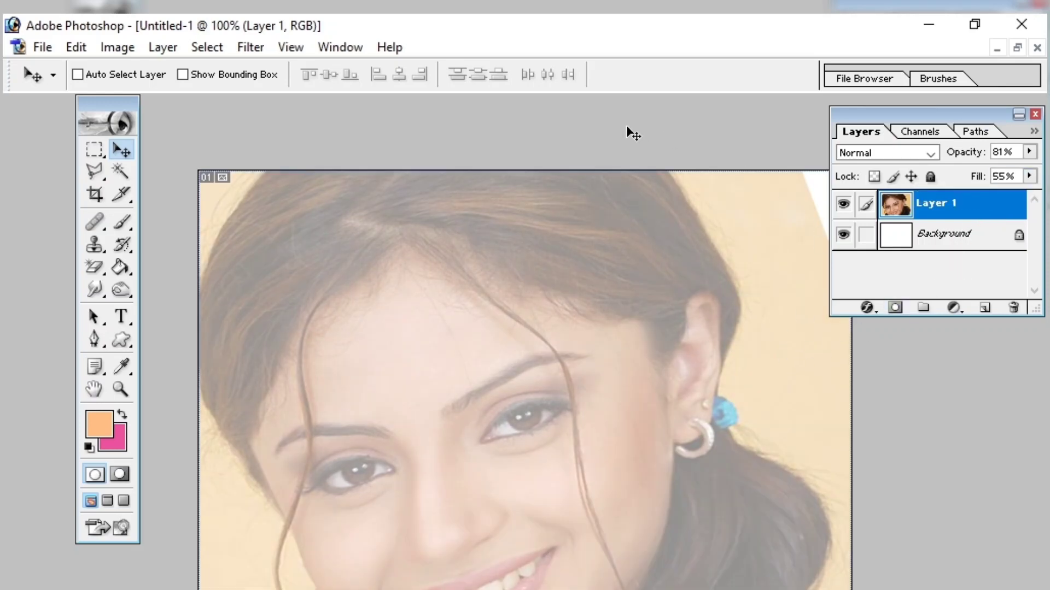
# - Restore Untitled-1 to a floating window, move it aside, and close the original portrait (317)~1.jpg
pyautogui.click(1016, 48)
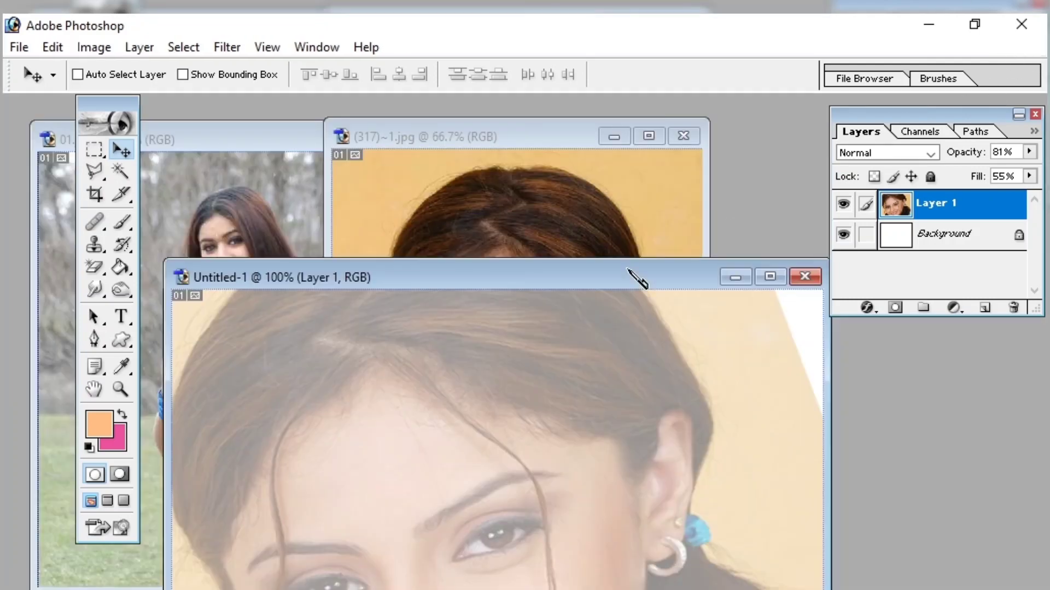
pyautogui.moveTo(570, 284); pyautogui.dragTo(787, 120)
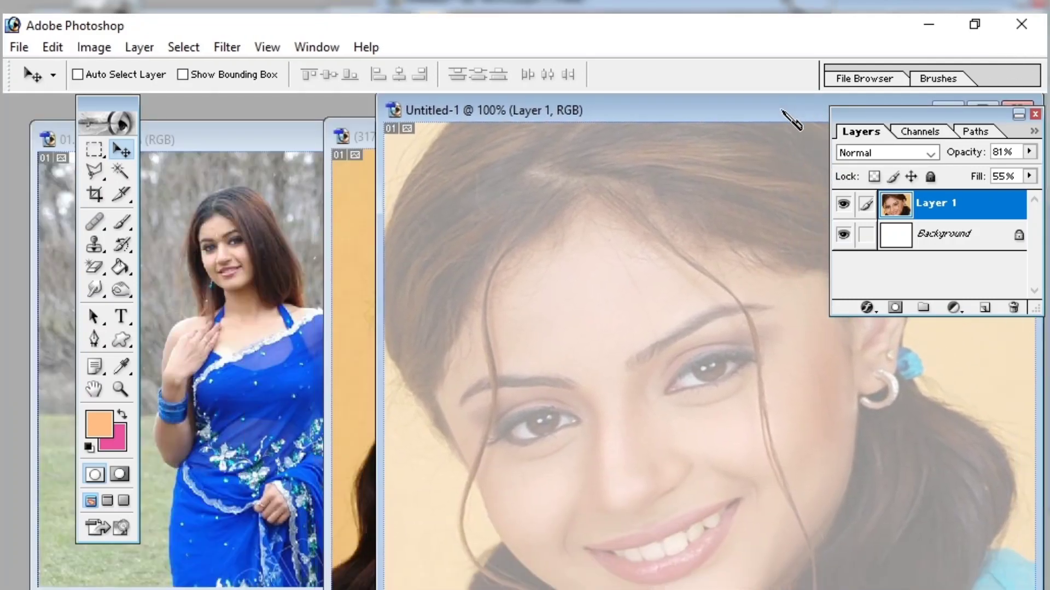
pyautogui.click(360, 137)
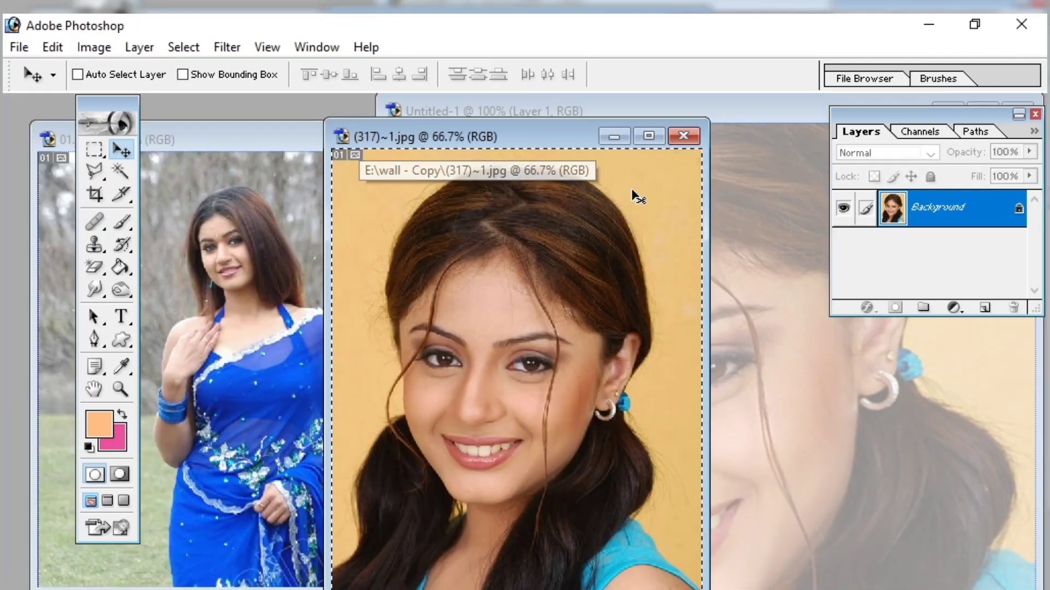
pyautogui.click(687, 140)
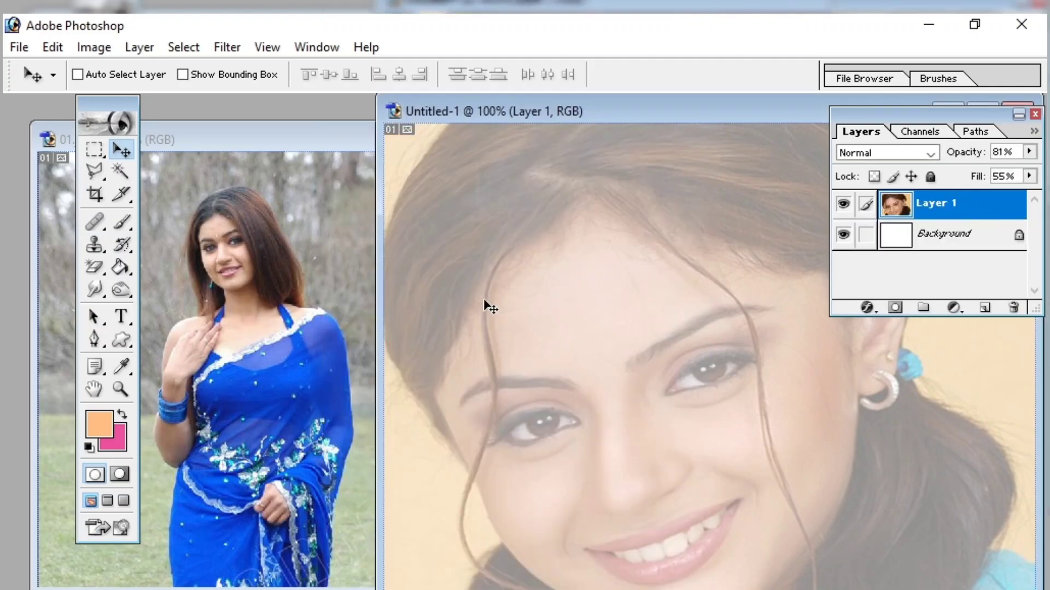
pyautogui.click(311, 161)
pyautogui.click(643, 364)
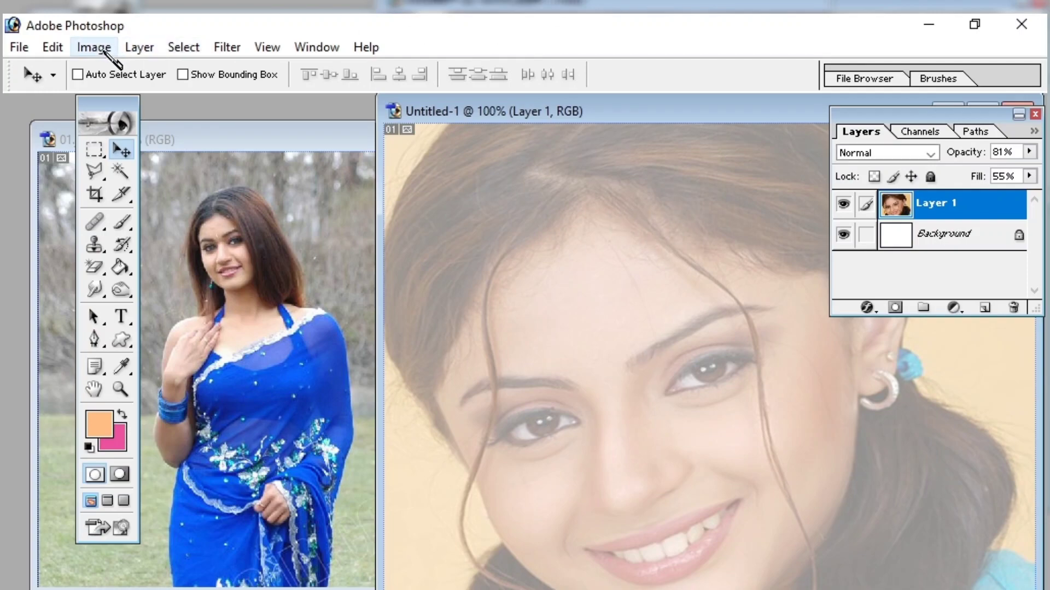
# - Apply a Color Balance of +87, +68, +84 to the faded portrait's midtones
pyautogui.hotkey('ctrl', 'b')
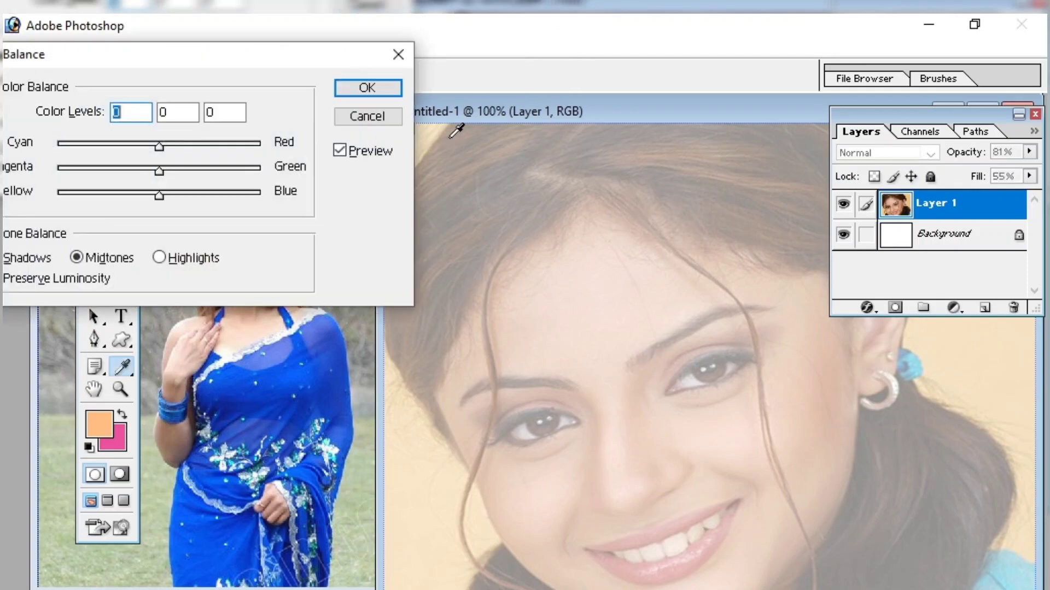
pyautogui.moveTo(159, 170); pyautogui.dragTo(228, 175)
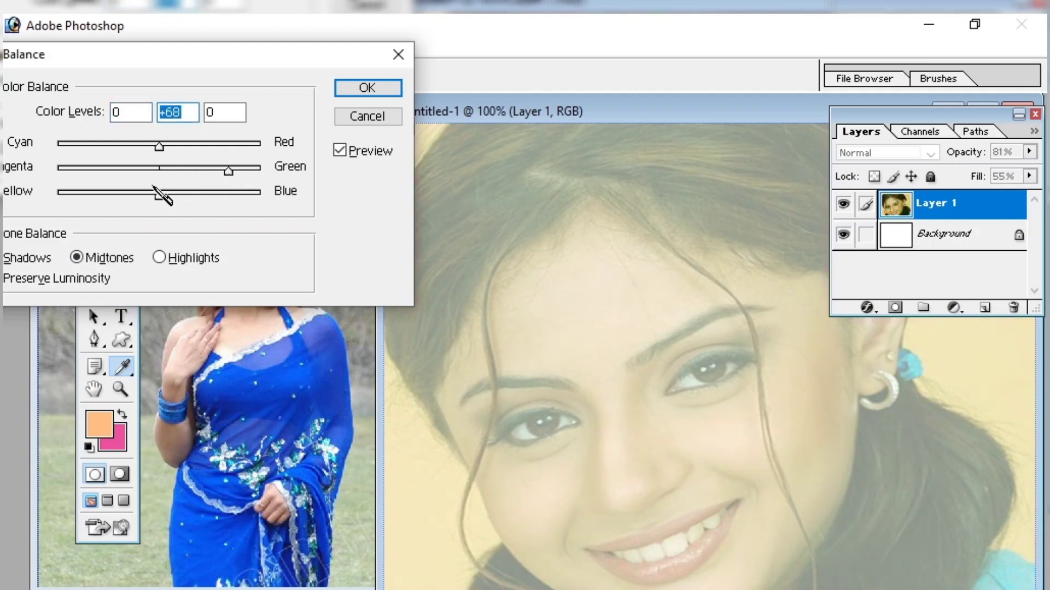
pyautogui.moveTo(159, 146); pyautogui.dragTo(253, 176)
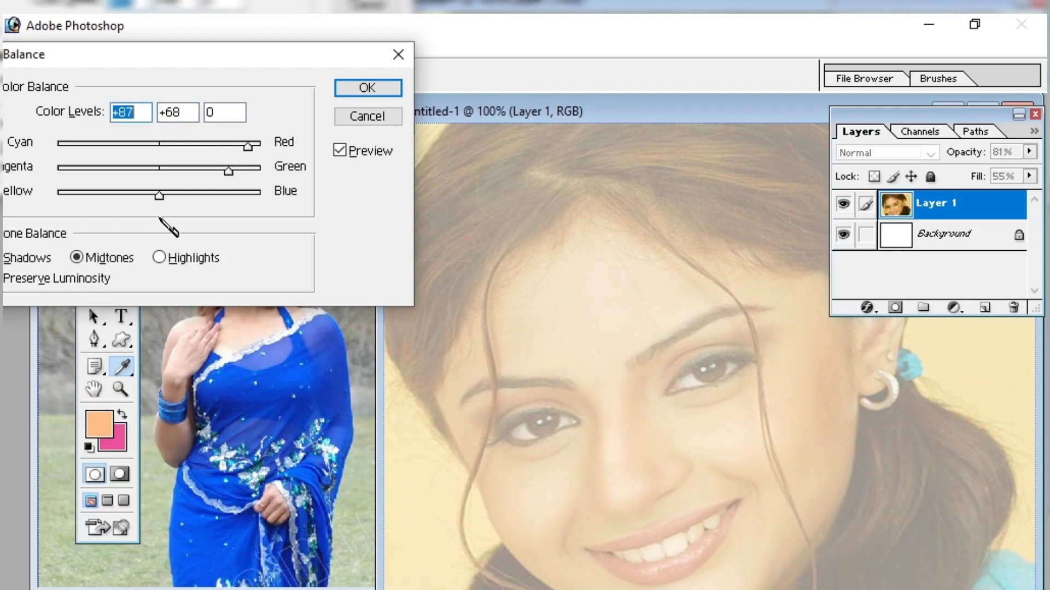
pyautogui.moveTo(158, 196); pyautogui.dragTo(250, 222)
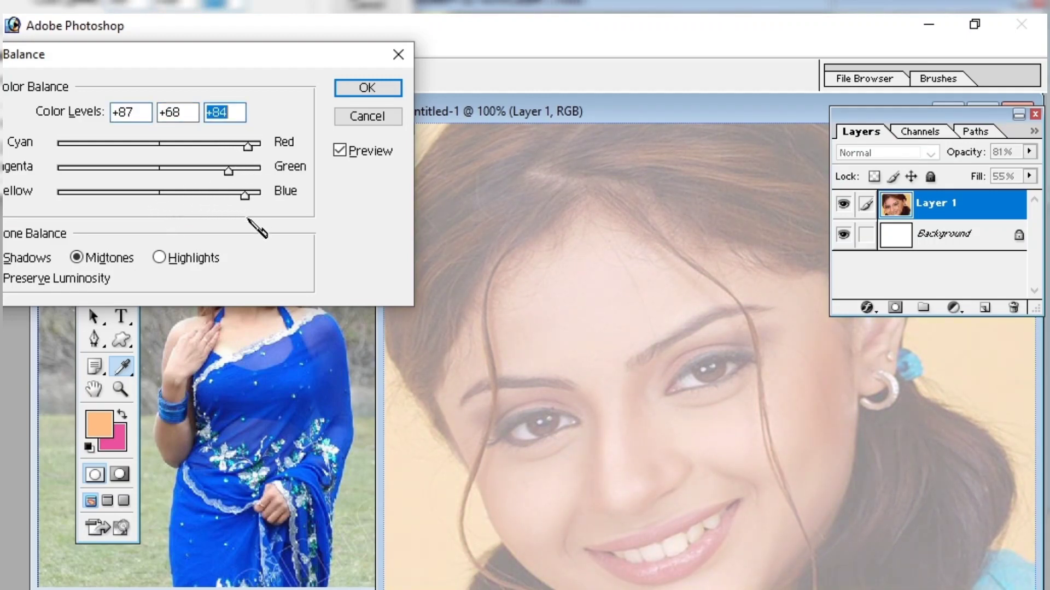
pyautogui.click(366, 89)
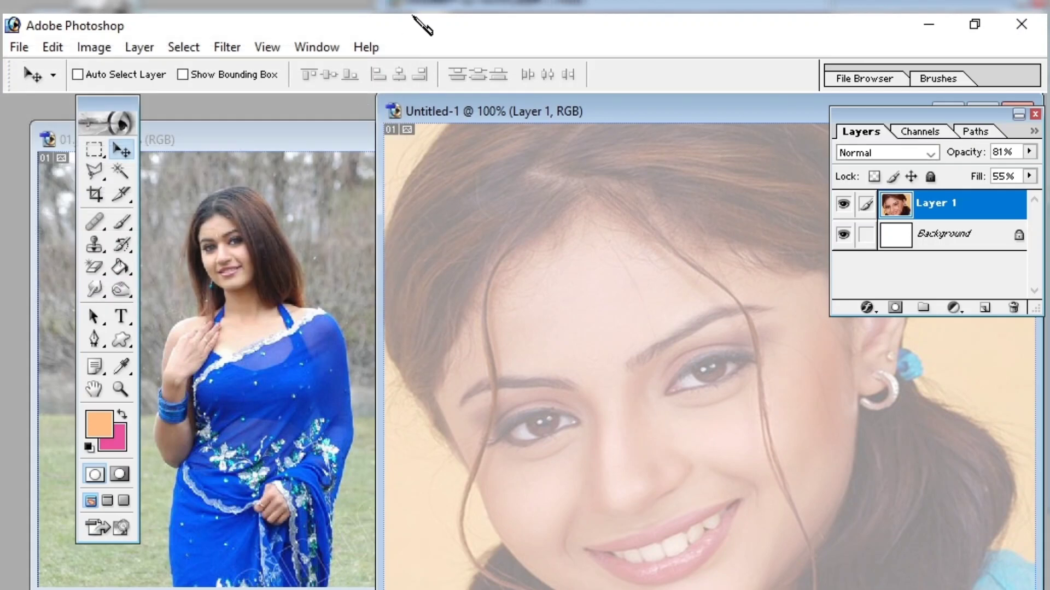
# - Bring the saree photo 01.jpg forward, move its window right, and choose the Magnetic Lasso Tool
pyautogui.click(274, 143)
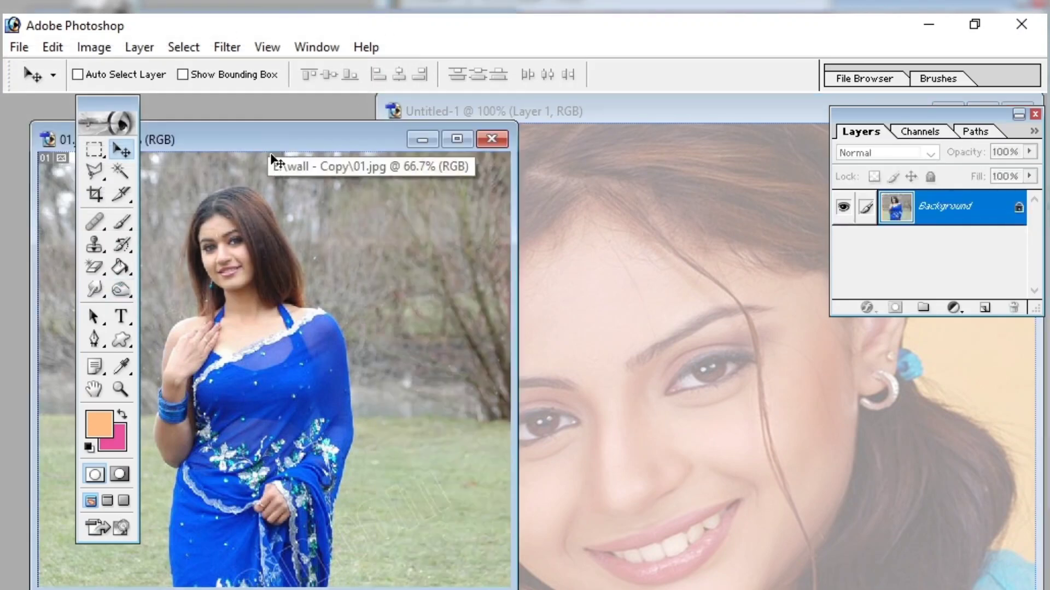
pyautogui.moveTo(263, 141); pyautogui.dragTo(403, 150)
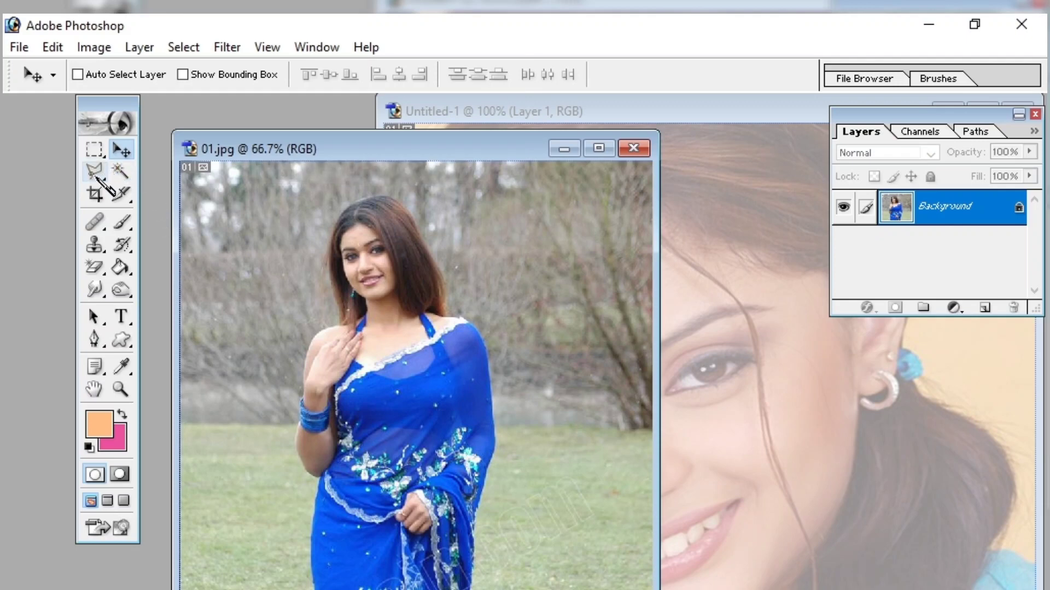
pyautogui.moveTo(96, 176); pyautogui.dragTo(138, 198)
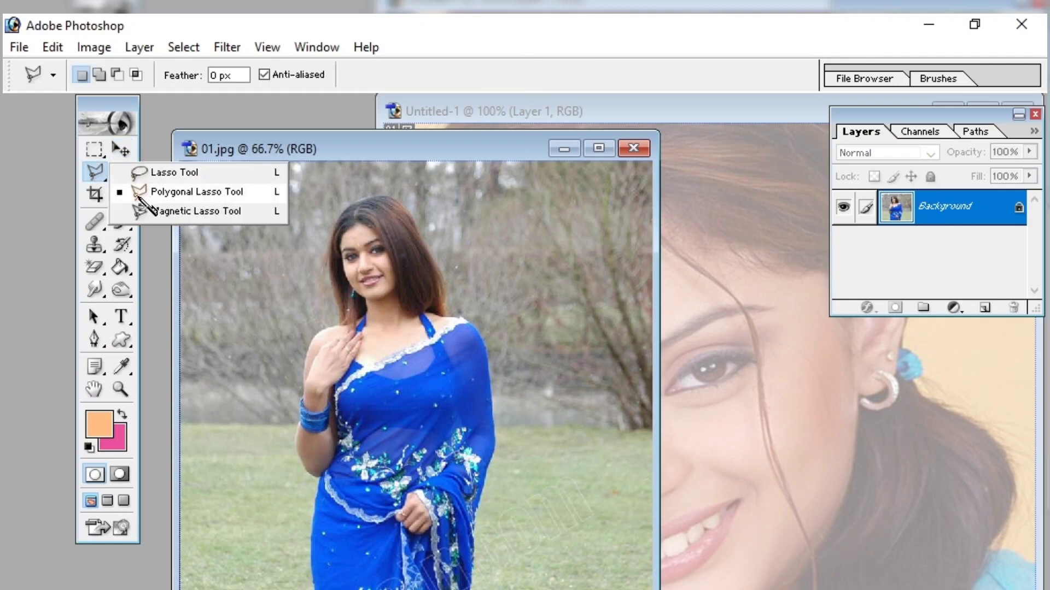
pyautogui.click(136, 210)
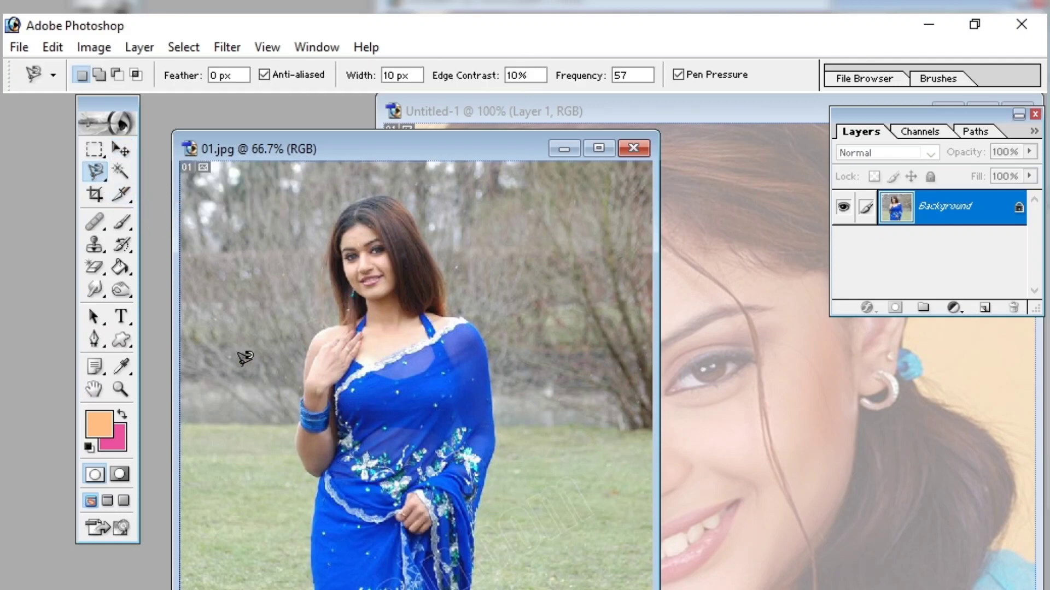
# - Trace a closed Magnetic Lasso outline around the blue-saree woman, starting and ending at the hem
pyautogui.click(312, 583)
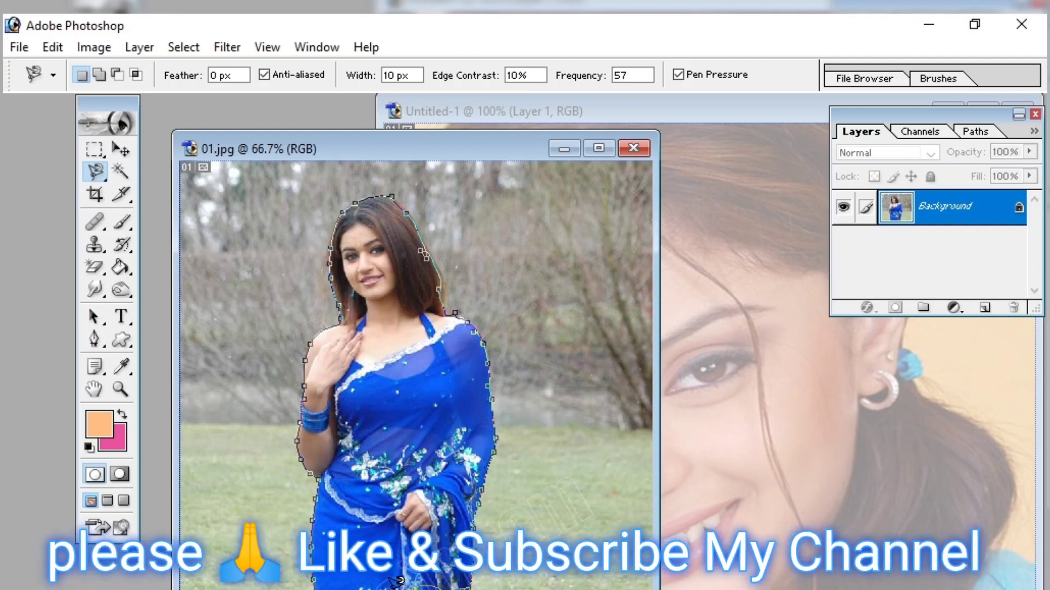
pyautogui.click(318, 580)
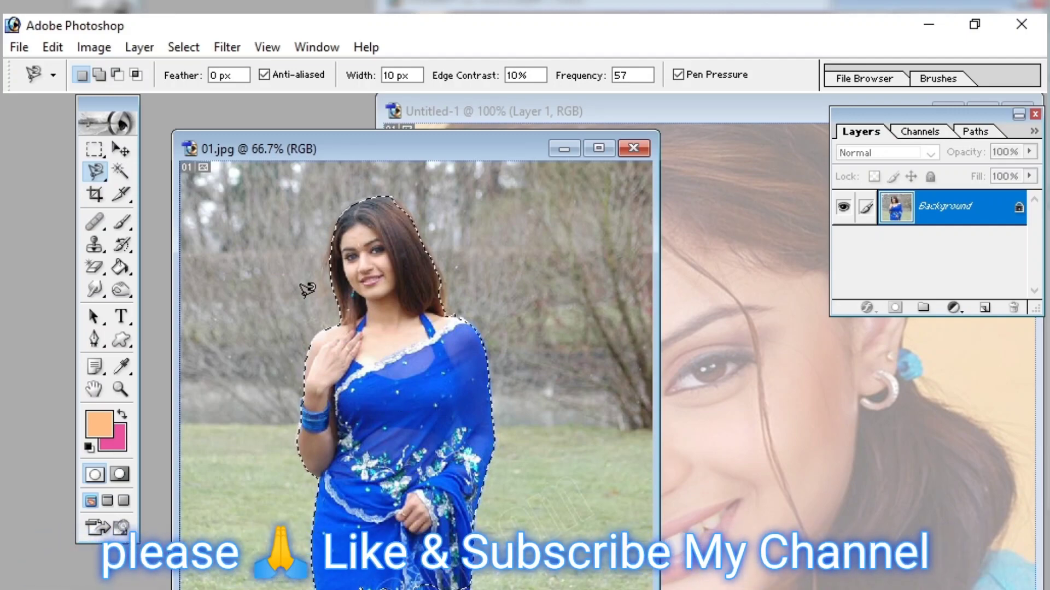
pyautogui.click(120, 149)
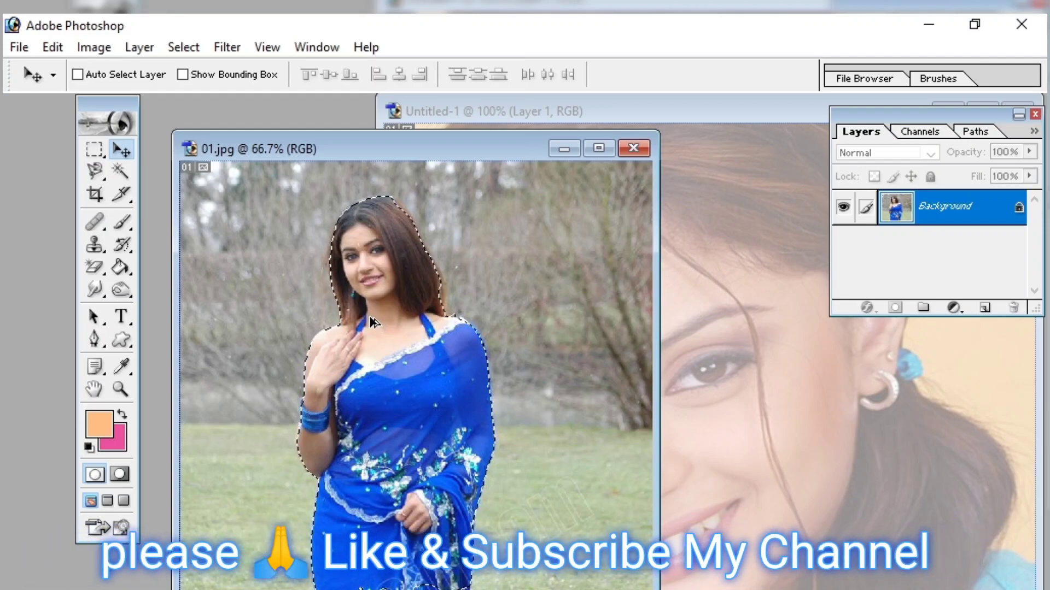
# - Feather the selection 8 px and drag the woman into Untitled-1 as Layer 2 over the portrait
pyautogui.hotkey('ctrl', 'alt', 'd')
pyautogui.press('Return')
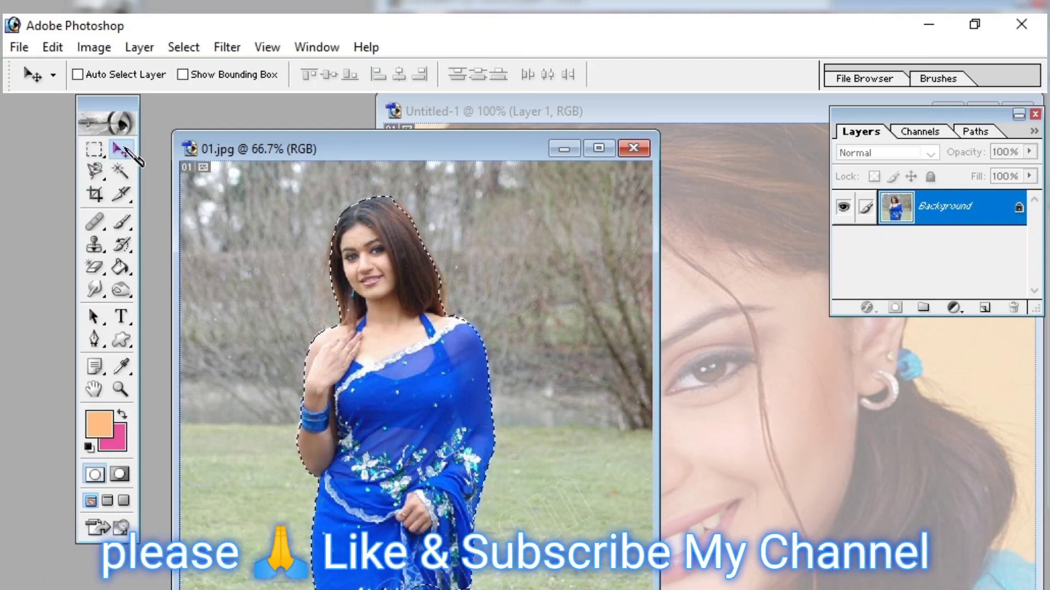
pyautogui.moveTo(395, 338); pyautogui.dragTo(710, 390)
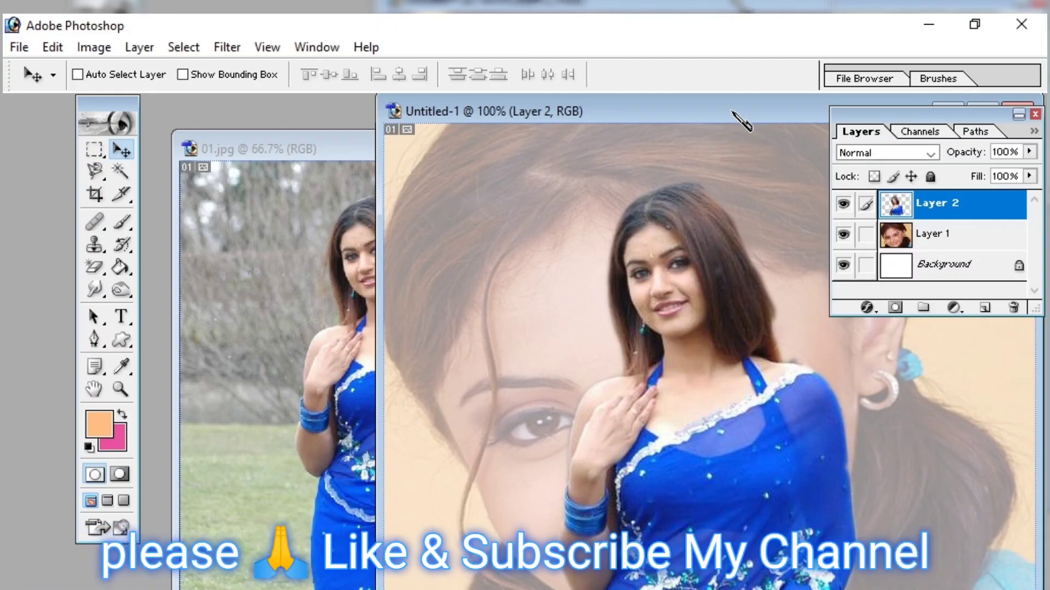
pyautogui.moveTo(734, 117); pyautogui.dragTo(568, 102)
pyautogui.moveTo(543, 319); pyautogui.dragTo(517, 302)
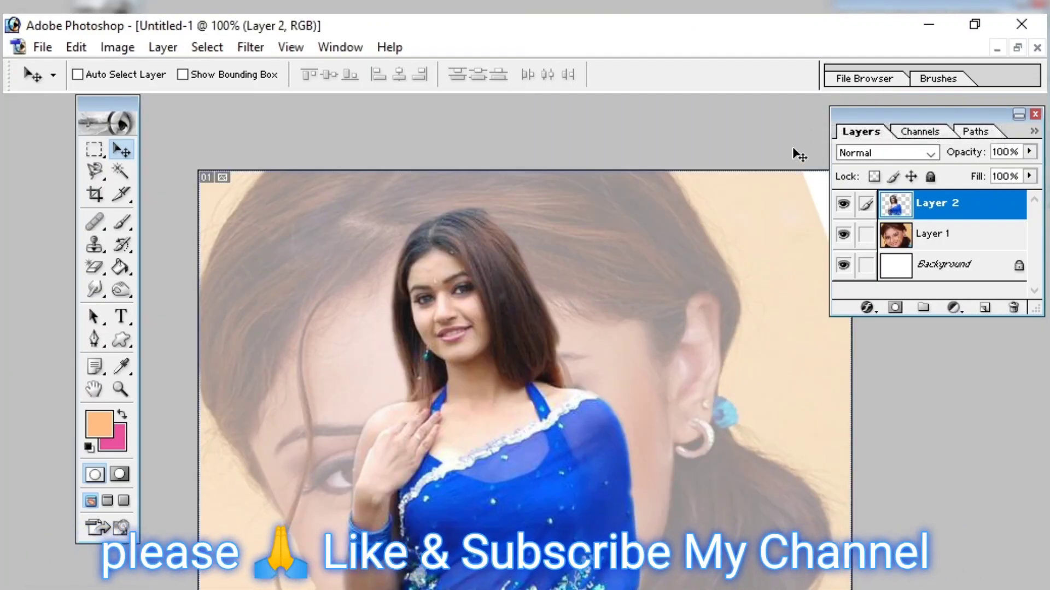
# - Scale the woman layer to about two-thirds size and move her to the canvas's right side
pyautogui.click(1035, 115)
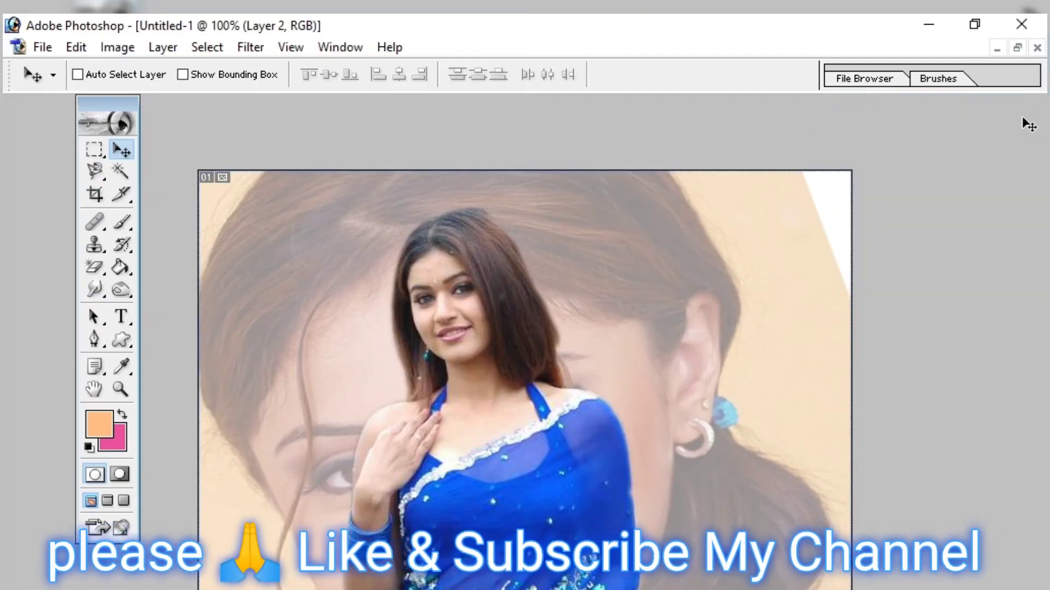
pyautogui.moveTo(419, 419)
pyautogui.mouseDown()
pyautogui.moveTo(488, 348)
pyautogui.moveTo(483, 379)
pyautogui.mouseUp()
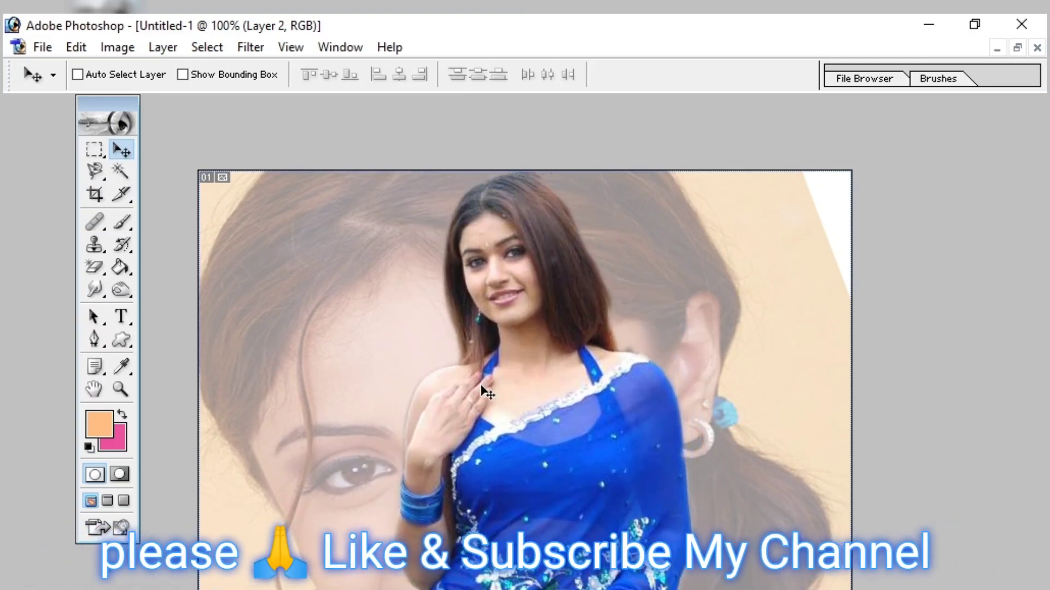
pyautogui.hotkey('ctrl', 't')
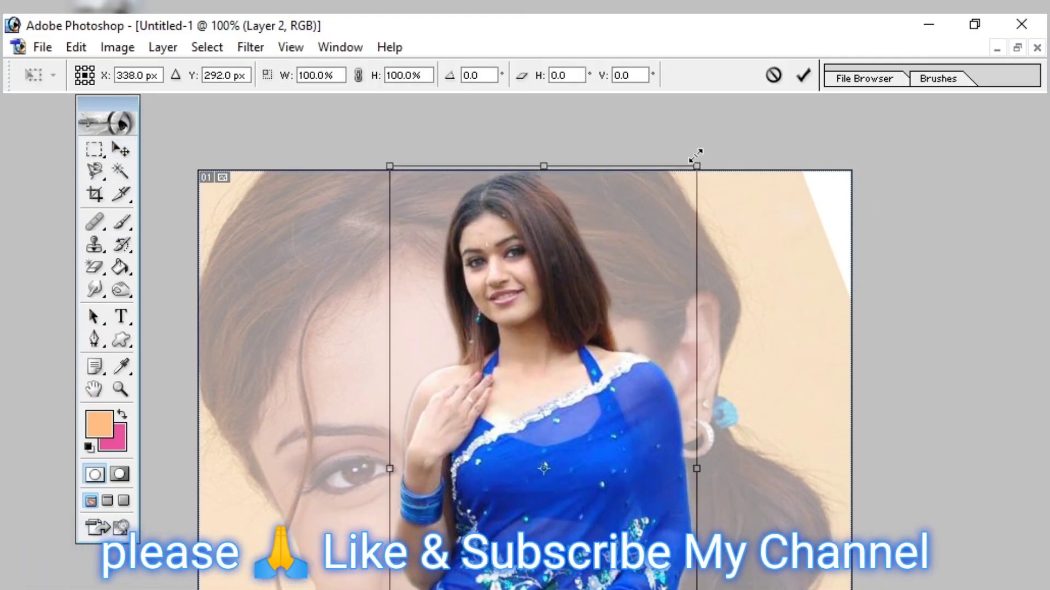
pyautogui.moveTo(696, 166)
pyautogui.mouseDown()
pyautogui.moveTo(595, 435)
pyautogui.moveTo(549, 391)
pyautogui.moveTo(552, 290)
pyautogui.mouseUp()
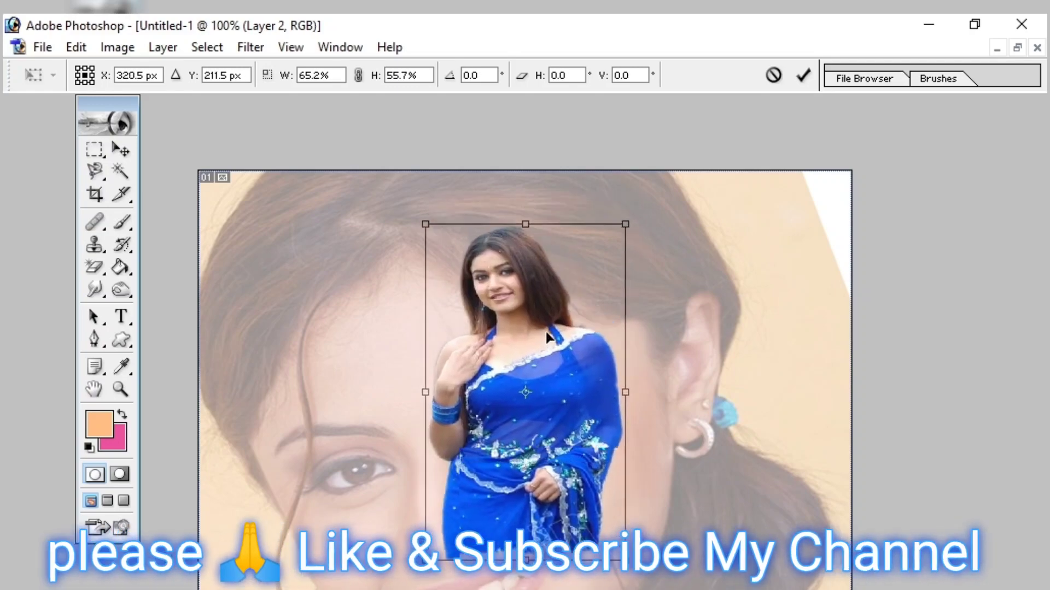
pyautogui.moveTo(531, 327)
pyautogui.mouseDown()
pyautogui.moveTo(392, 455)
pyautogui.moveTo(326, 435)
pyautogui.moveTo(814, 485)
pyautogui.moveTo(775, 437)
pyautogui.mouseUp()
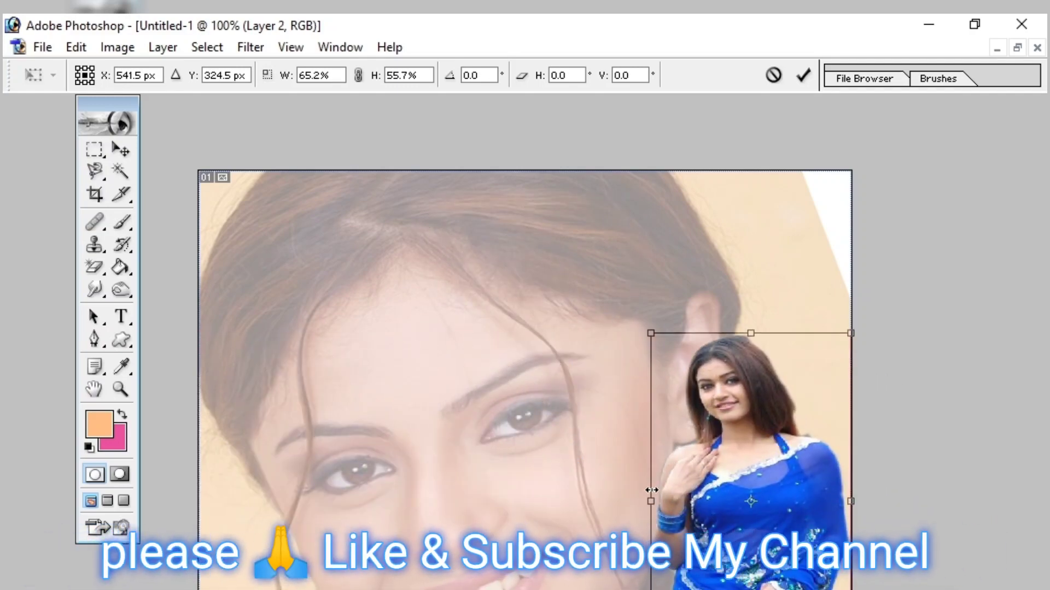
# - Adjust the woman's width and height along the right edge and apply the transformation
pyautogui.moveTo(651, 501); pyautogui.dragTo(697, 500)
pyautogui.moveTo(774, 334); pyautogui.dragTo(774, 209)
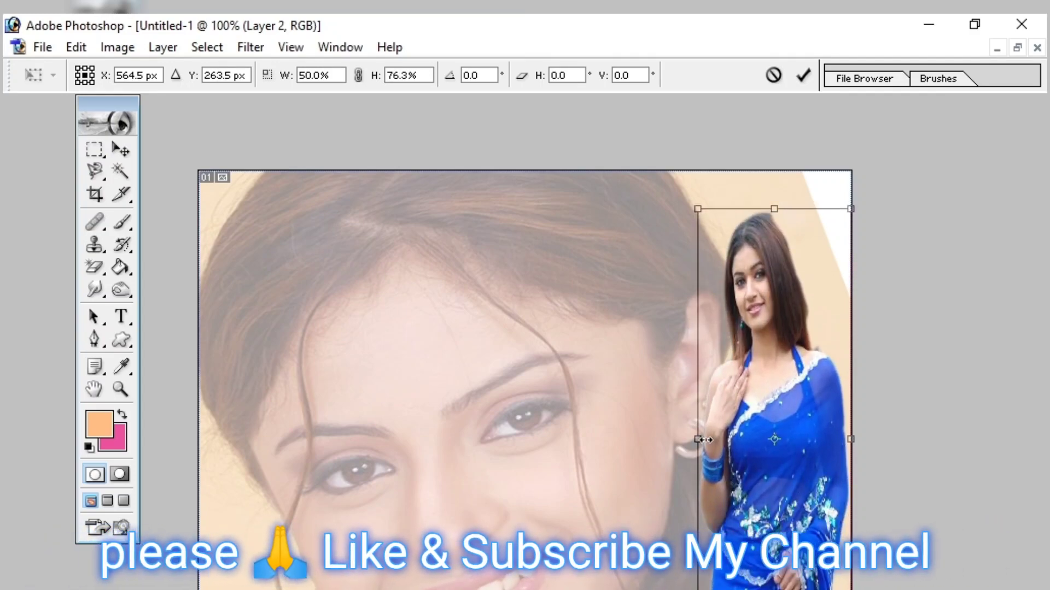
pyautogui.moveTo(698, 440)
pyautogui.mouseDown()
pyautogui.moveTo(607, 440)
pyautogui.moveTo(643, 438)
pyautogui.mouseUp()
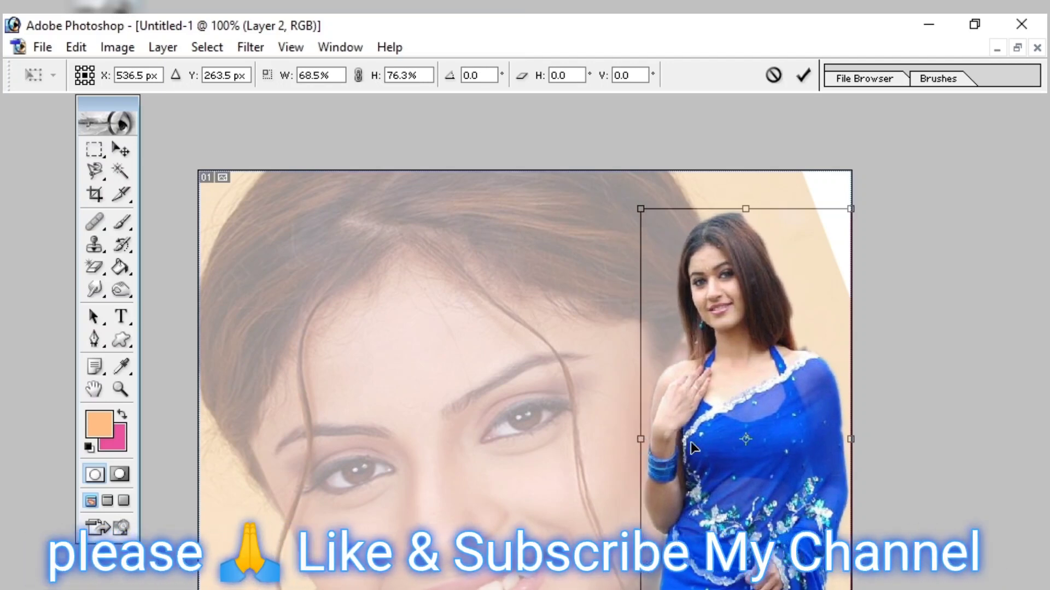
pyautogui.moveTo(748, 204); pyautogui.dragTo(747, 175)
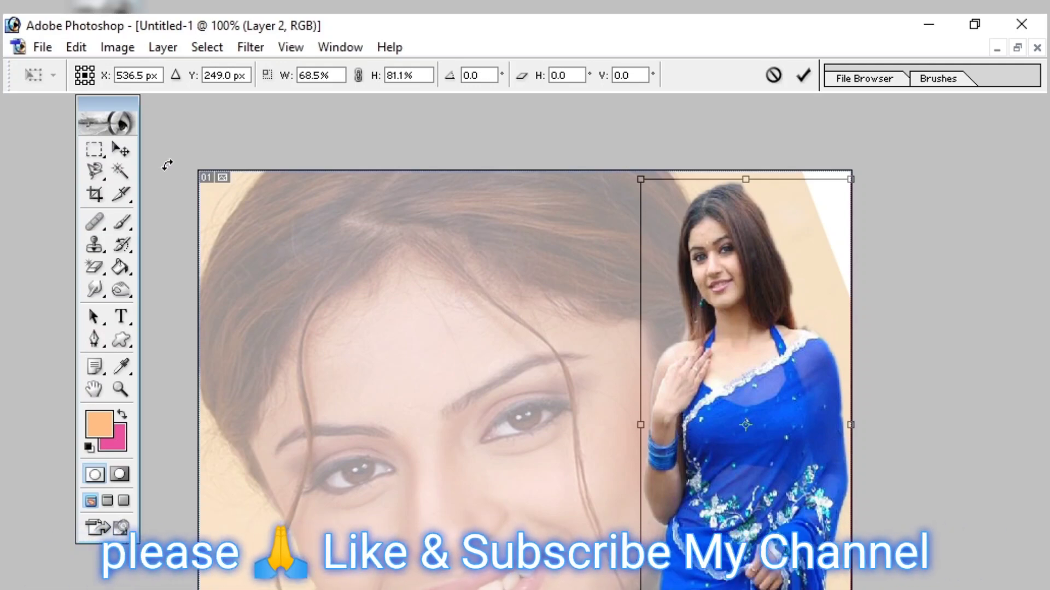
pyautogui.click(115, 153)
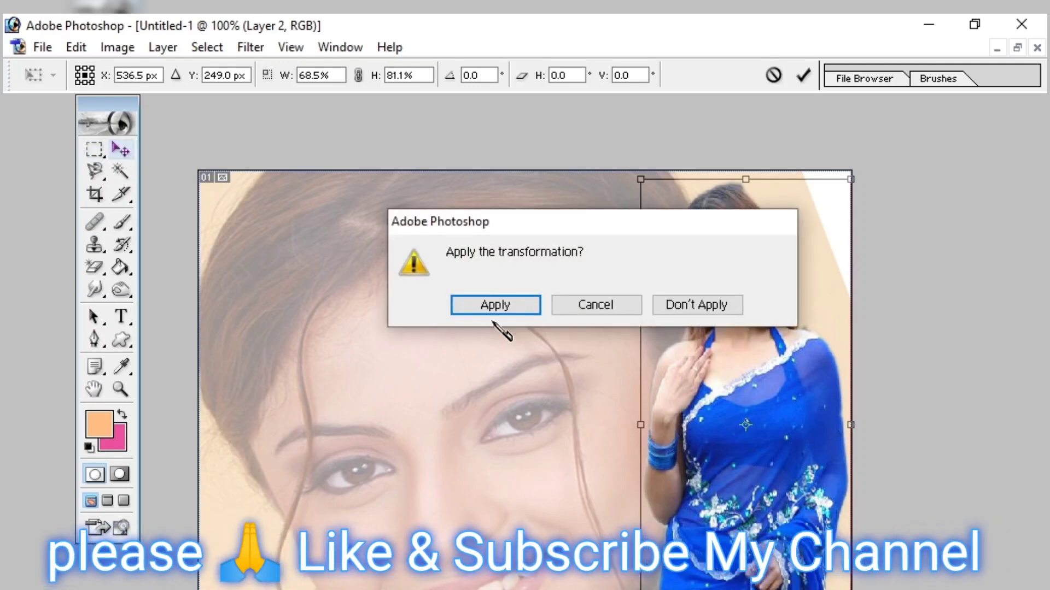
pyautogui.click(511, 305)
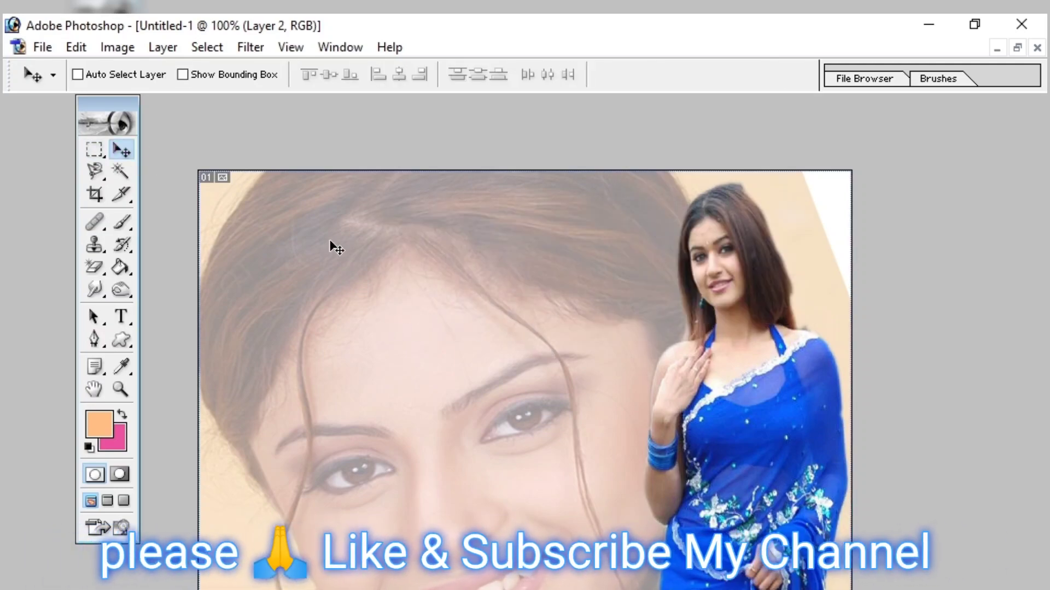
# - Brighten the woman layer by raising the Curves midpoint
pyautogui.click(117, 48)
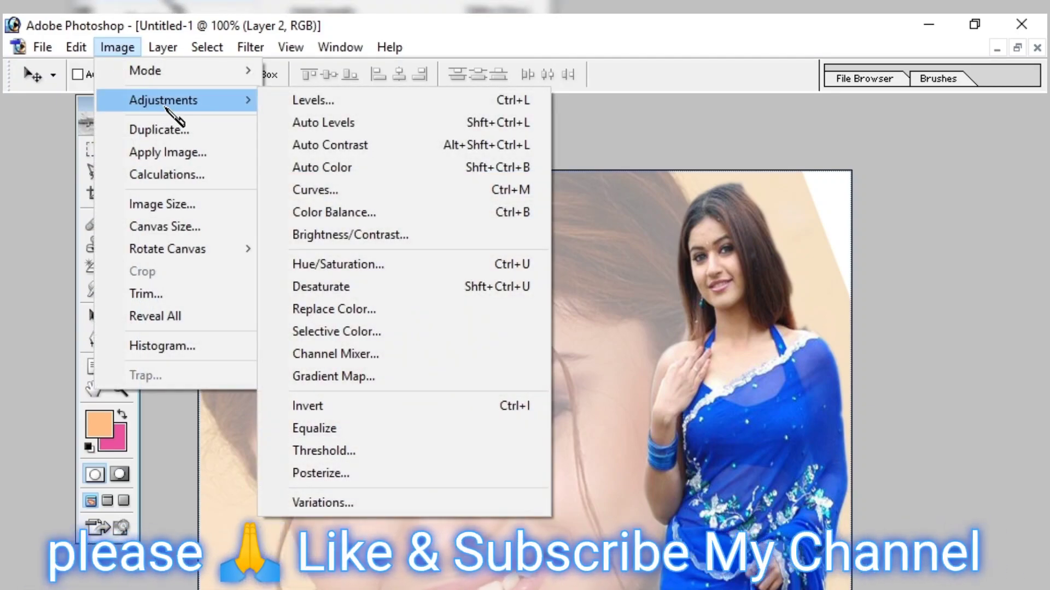
pyautogui.moveTo(163, 100)
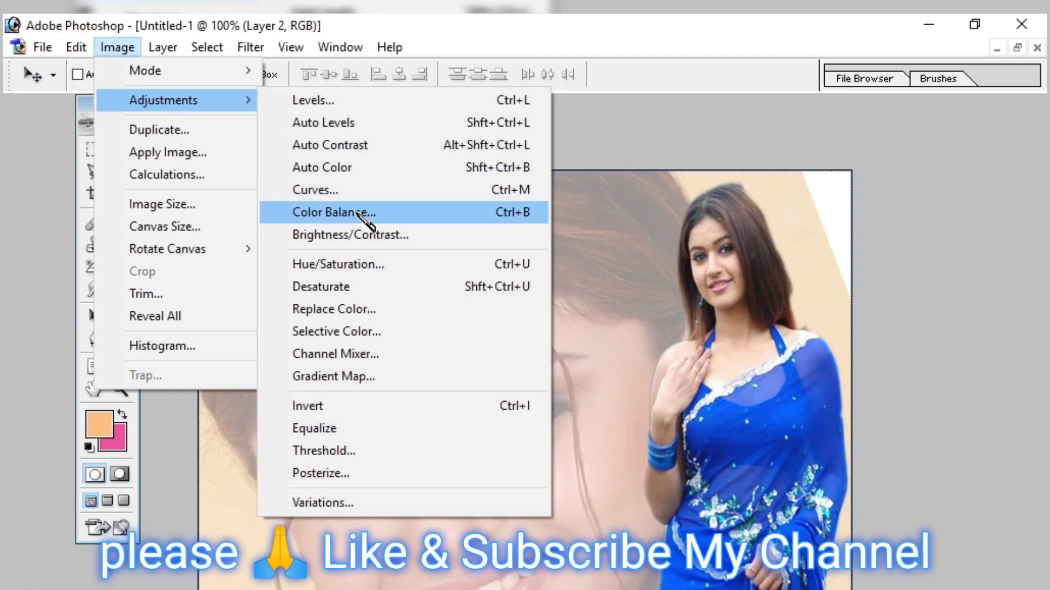
pyautogui.click(350, 189)
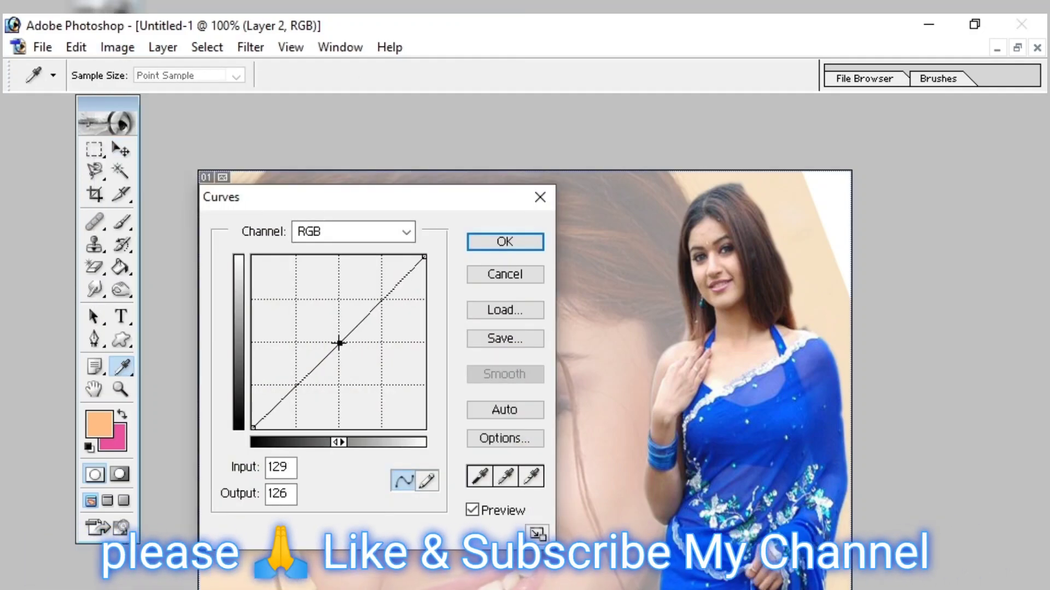
pyautogui.moveTo(340, 343); pyautogui.dragTo(334, 324)
pyautogui.click(504, 242)
pyautogui.press('v')
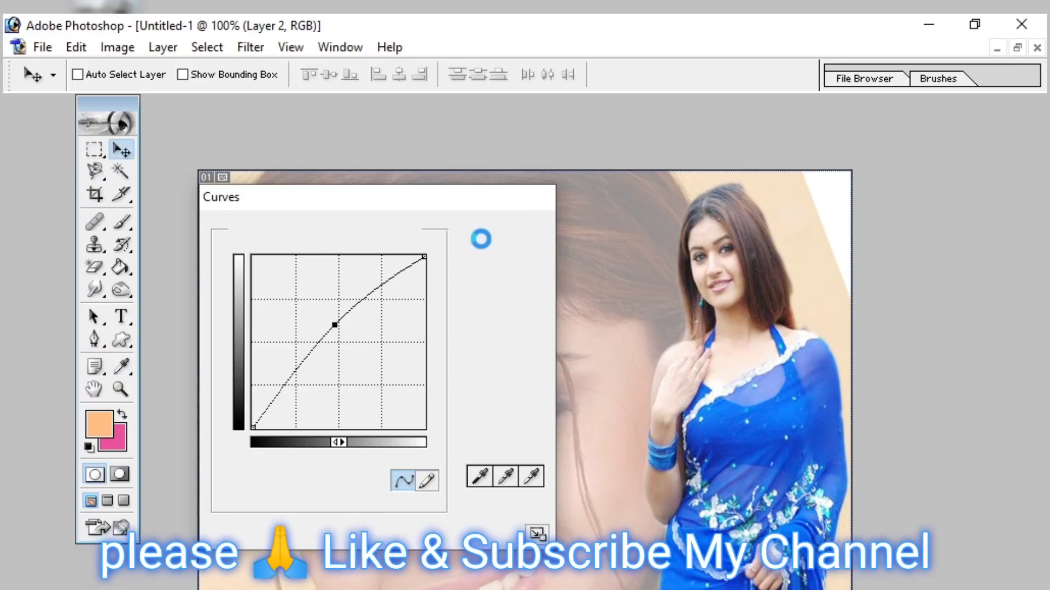
# - Apply Brightness/Contrast of +12 brightness and +19 contrast to the woman layer
pyautogui.click(128, 48)
pyautogui.moveTo(163, 101)
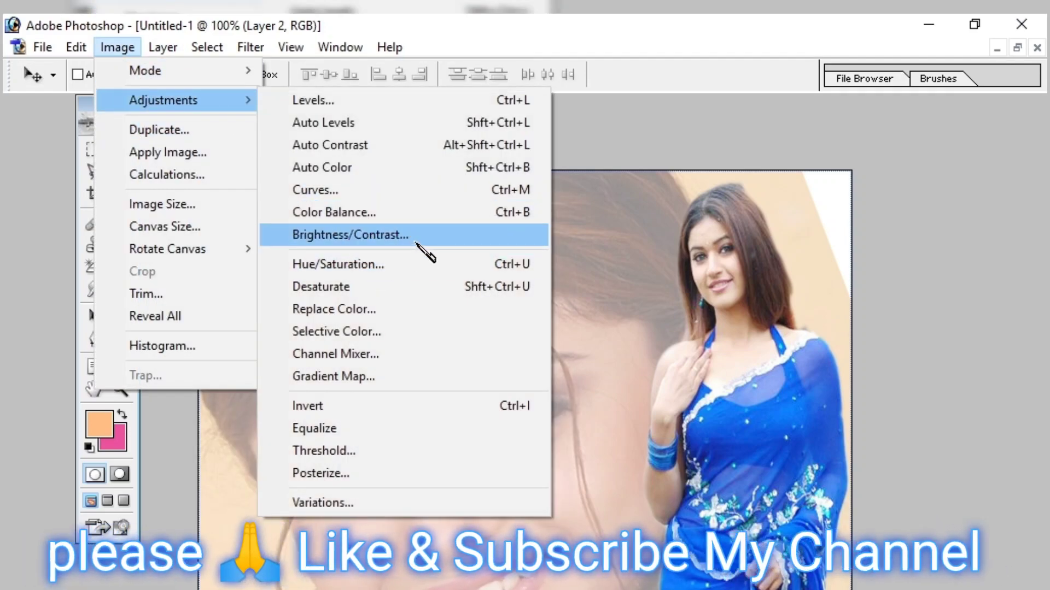
pyautogui.click(404, 240)
pyautogui.click(299, 259)
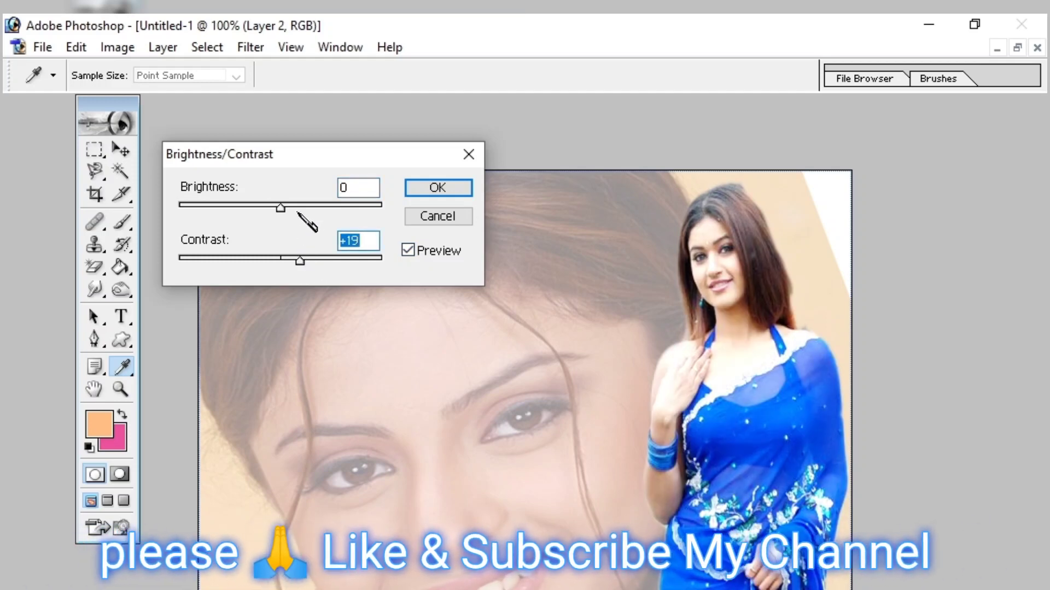
pyautogui.click(291, 205)
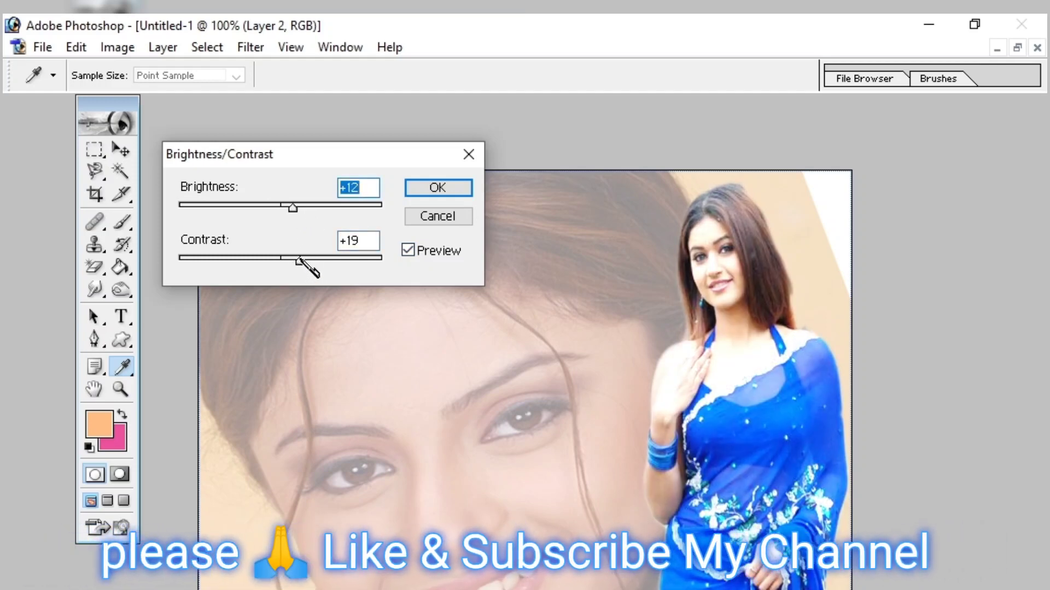
pyautogui.click(437, 188)
pyautogui.press('v')
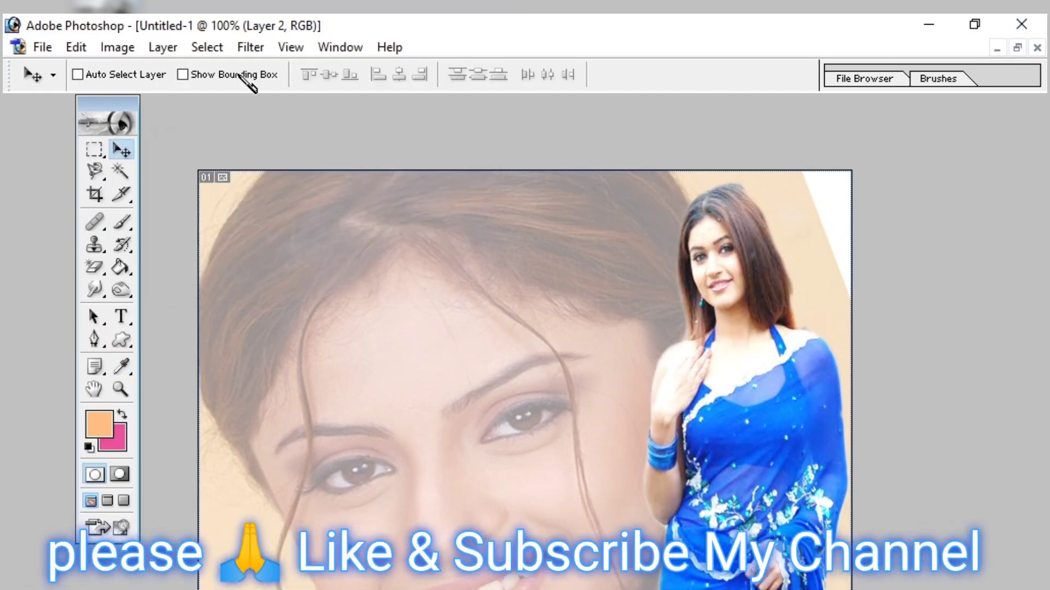
pyautogui.click(118, 47)
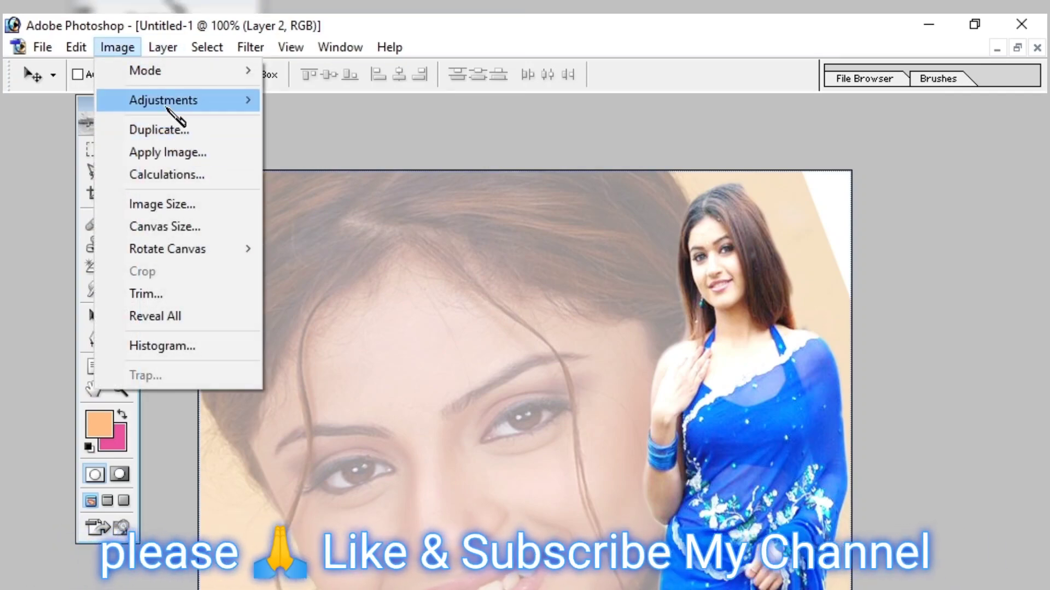
pyautogui.moveTo(163, 100)
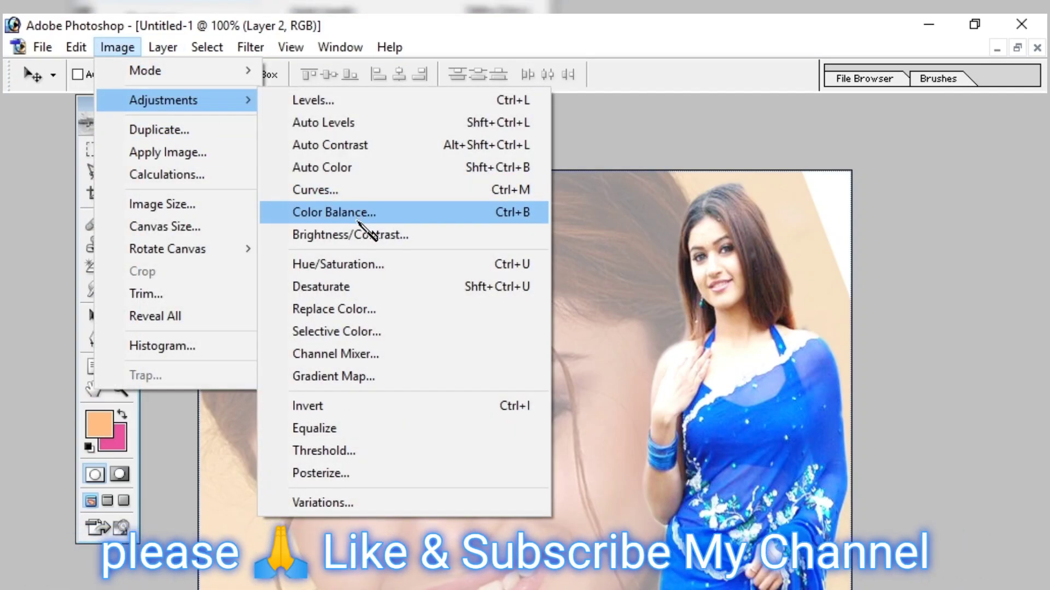
# - Apply Color Balance of Cyan–Red -53 and Yellow–Blue -61 to the woman's midtones
pyautogui.click(376, 219)
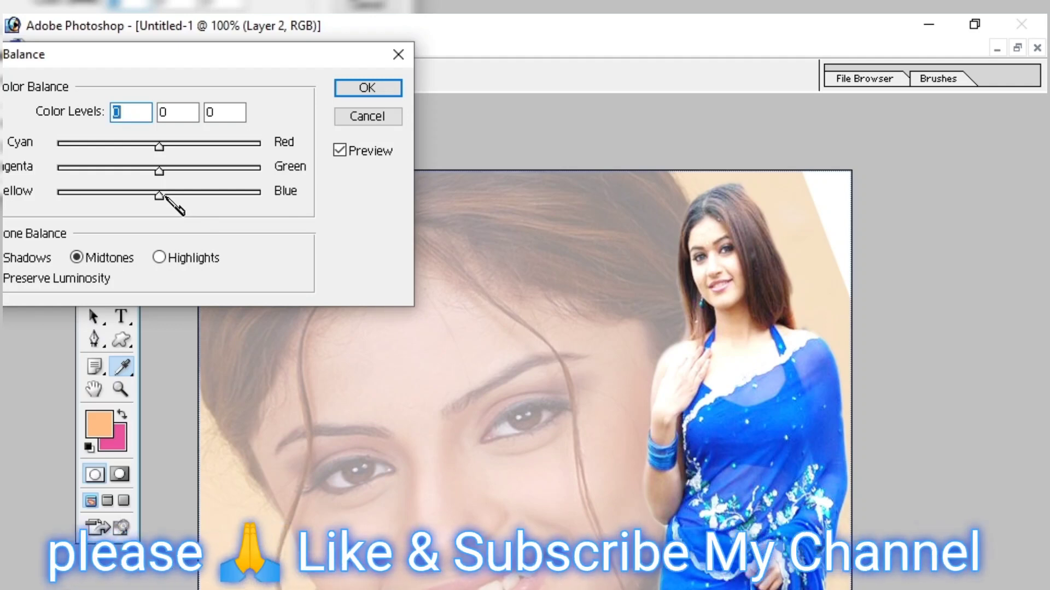
pyautogui.moveTo(163, 196); pyautogui.dragTo(97, 194)
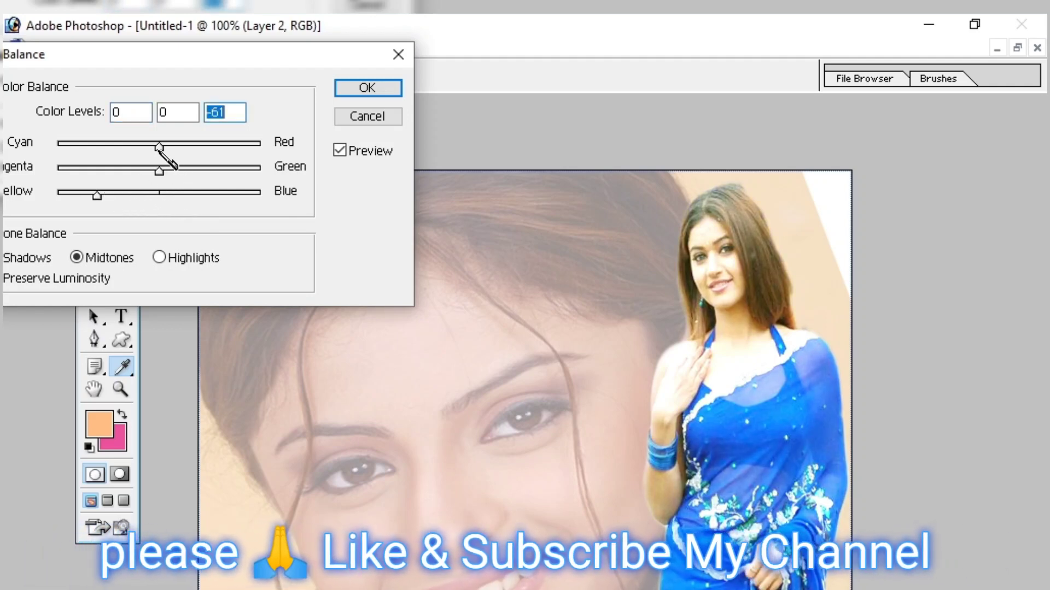
pyautogui.moveTo(159, 146); pyautogui.dragTo(106, 146)
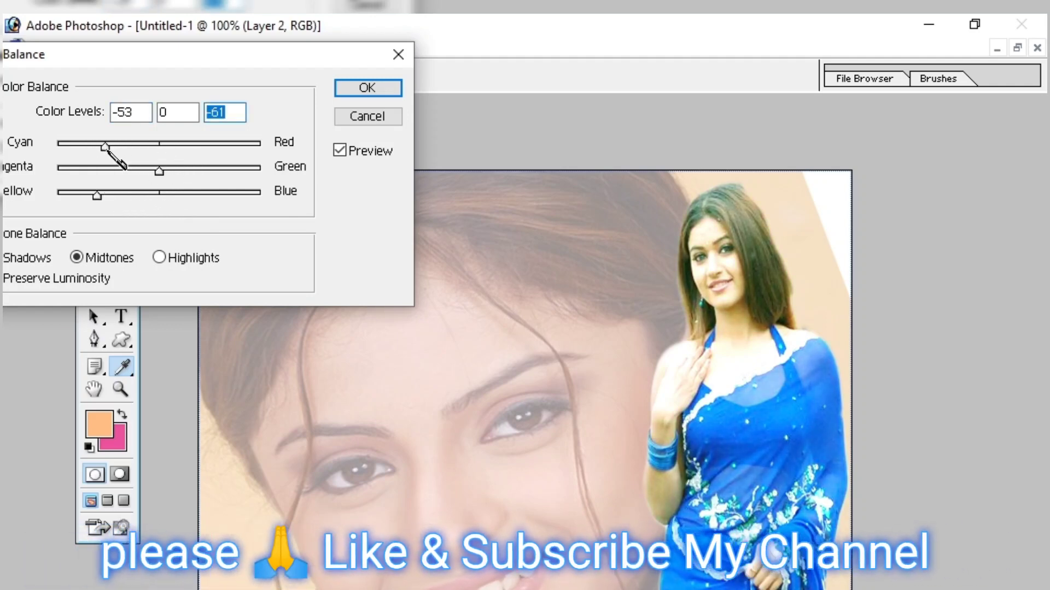
pyautogui.click(361, 91)
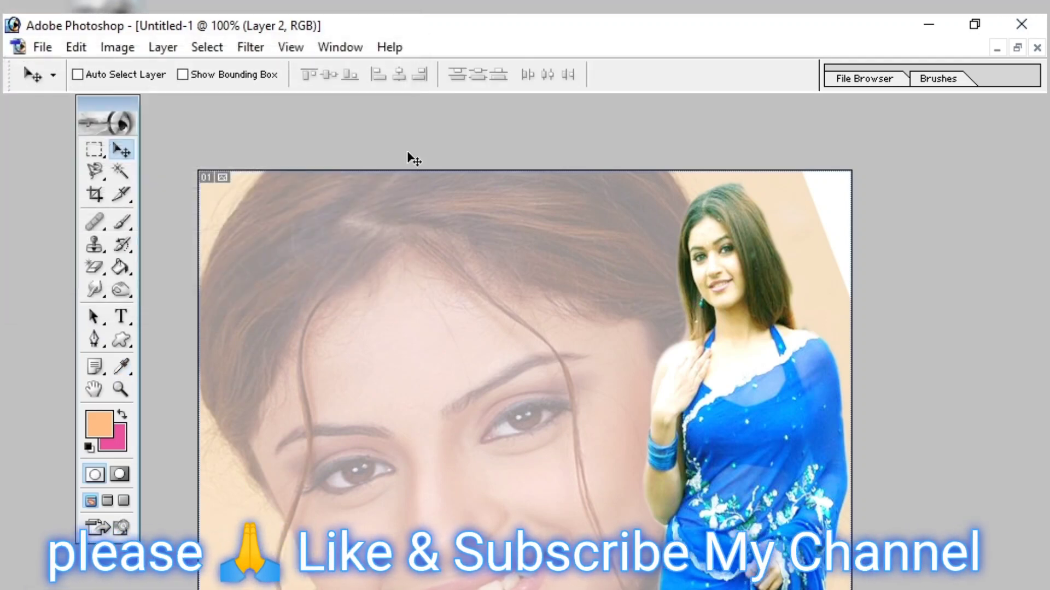